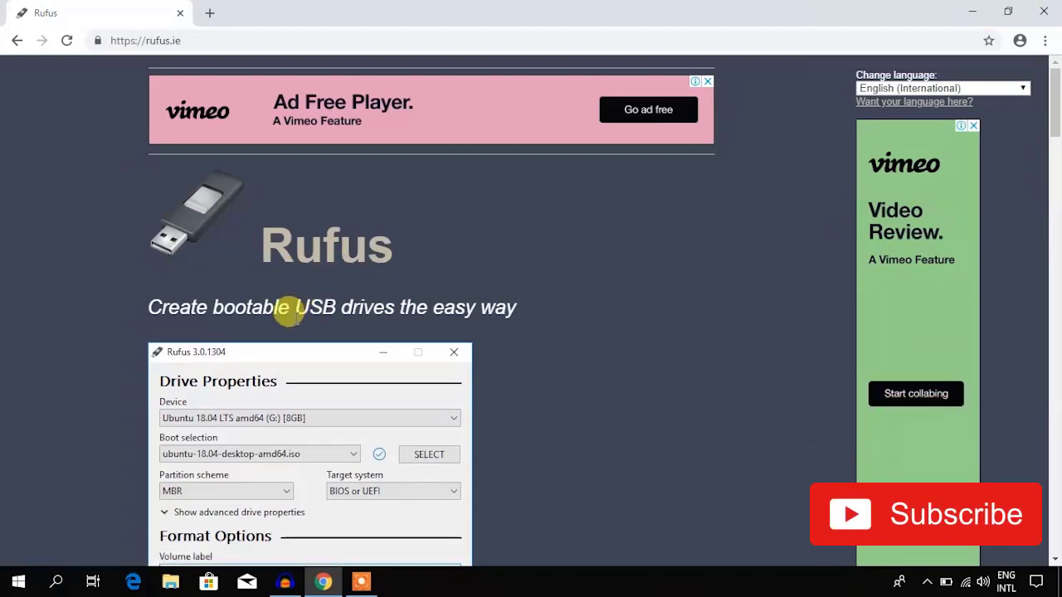
- Select the USB (F:) drive in This PC, then return to the rufus.ie site in Chrome
{"action": "scroll", "coordinate": [293, 326], "scroll_direction": "down", "scroll_amount": 1}
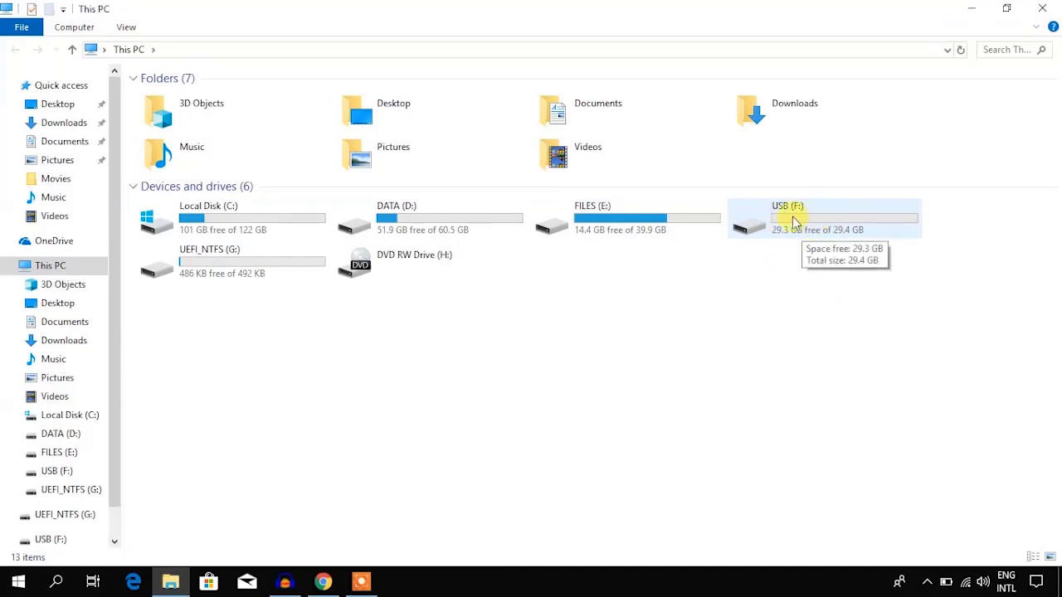
{"action": "left_click", "coordinate": [793, 234]}
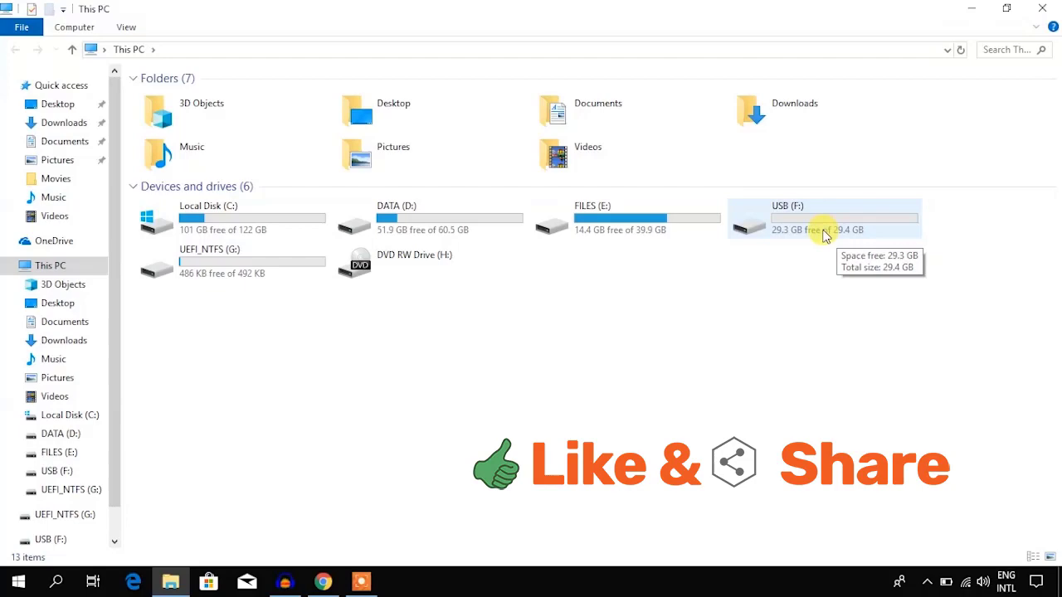
{"action": "left_click", "coordinate": [968, 8]}
{"action": "left_click", "coordinate": [324, 584]}
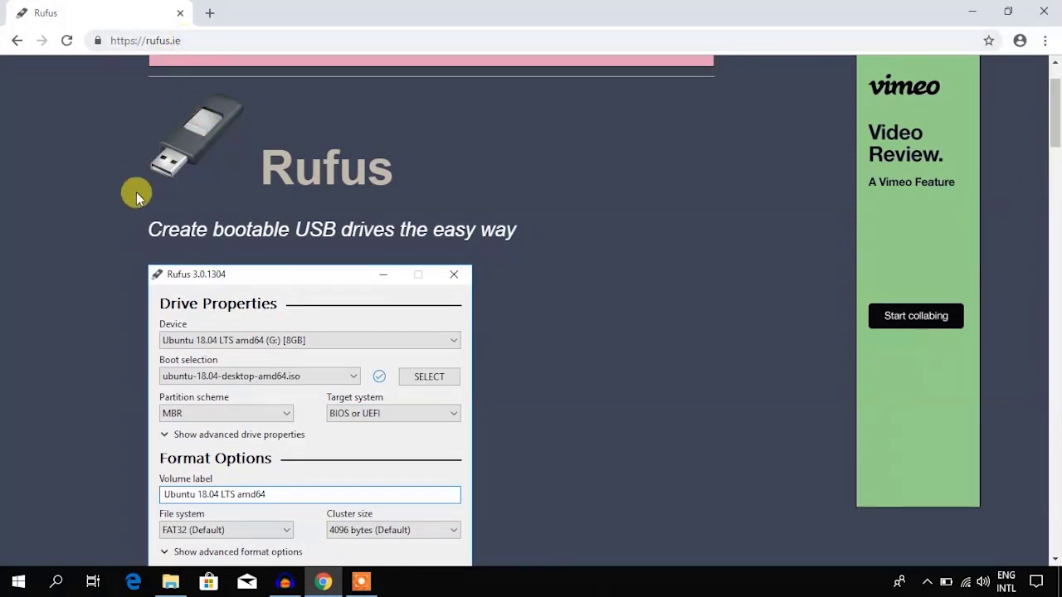
- Download rufus-3.4.exe from the rufus.ie Download section and open its download options
{"action": "scroll", "coordinate": [136, 245], "scroll_direction": "down", "scroll_amount": 2}
{"action": "scroll", "coordinate": [136, 246], "scroll_direction": "down", "scroll_amount": 2}
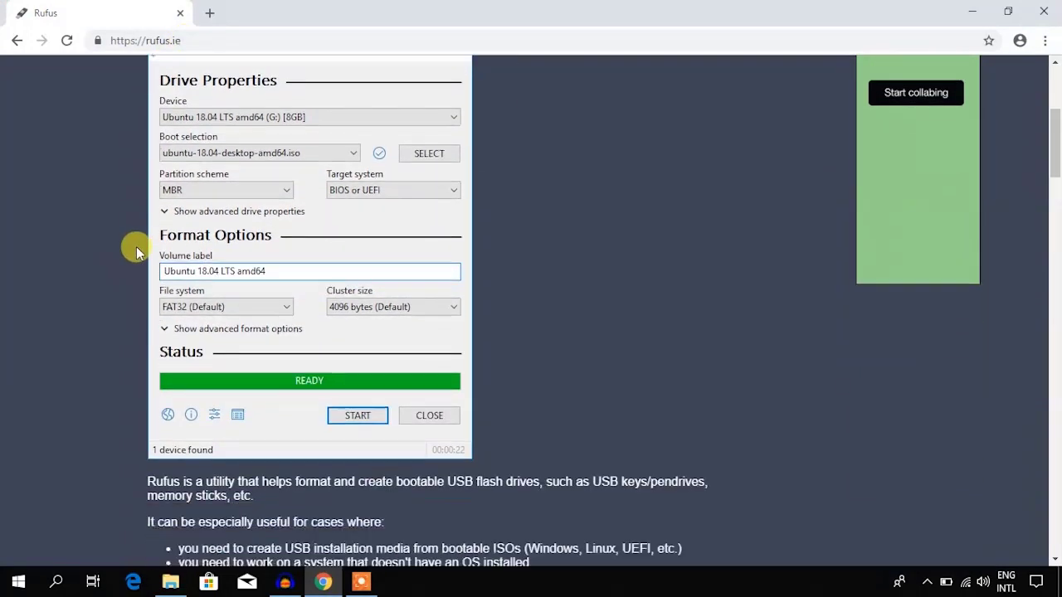
{"action": "scroll", "coordinate": [136, 246], "scroll_direction": "down", "scroll_amount": 4}
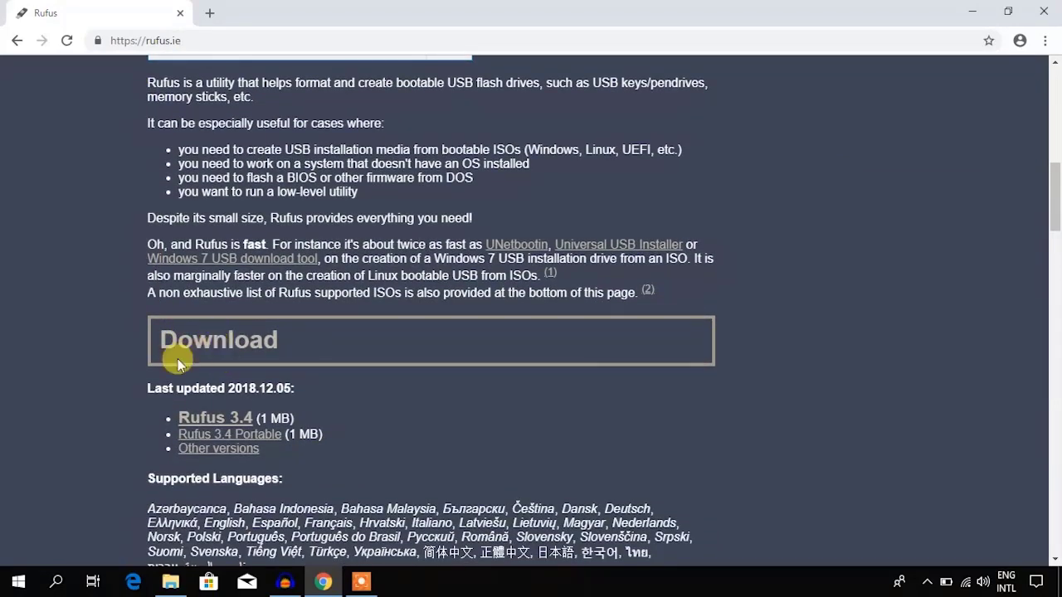
{"action": "scroll", "coordinate": [120, 391], "scroll_direction": "down", "scroll_amount": 2}
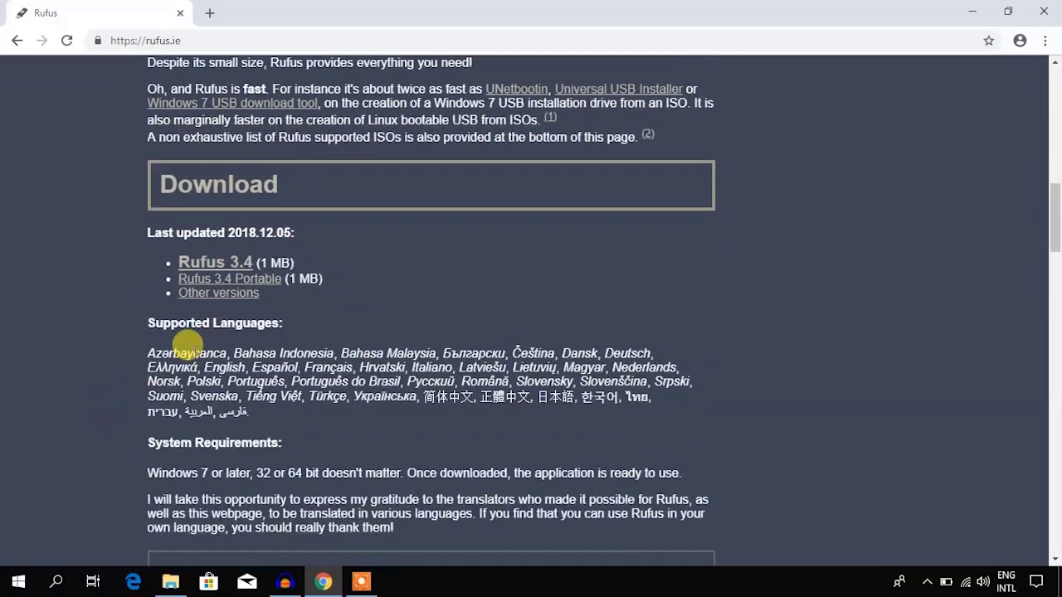
{"action": "left_click", "coordinate": [226, 264]}
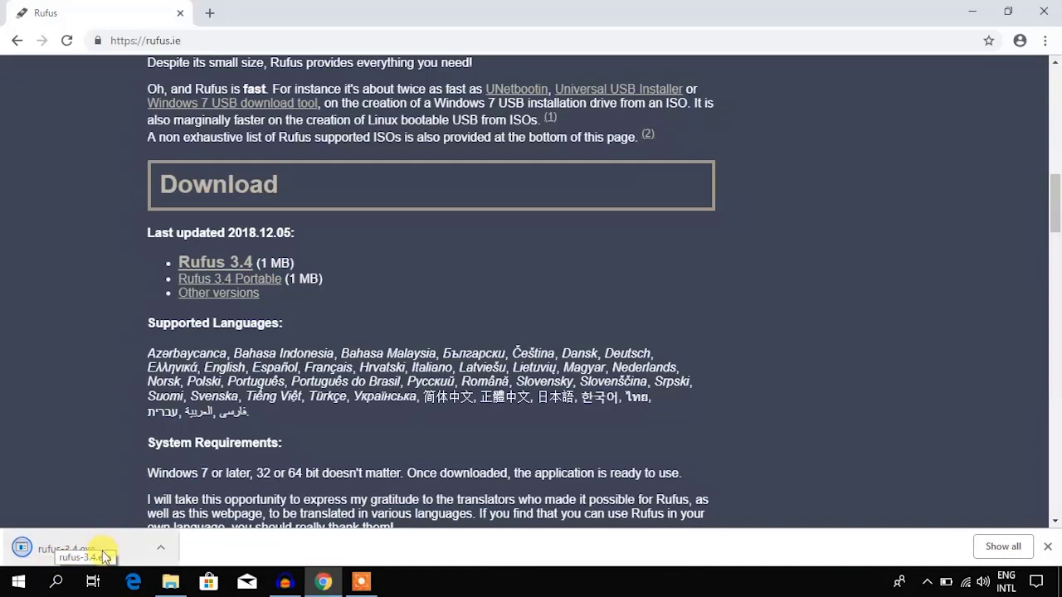
{"action": "left_click", "coordinate": [160, 547]}
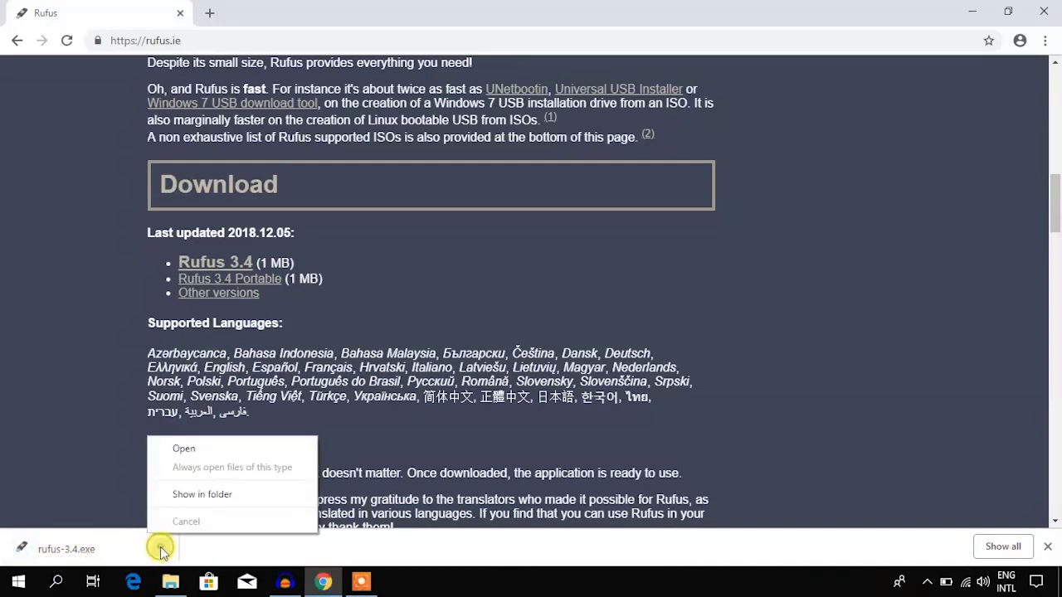
- Run rufus-3.4 from the Downloads folder as administrator, accepting the security warning
{"action": "left_click", "coordinate": [184, 495]}
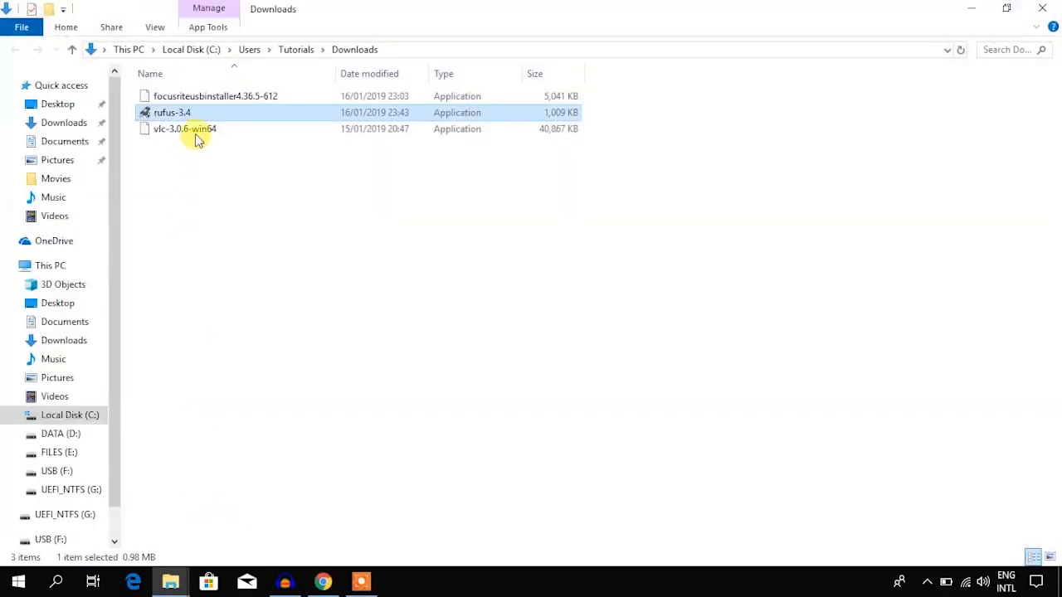
{"action": "right_click", "coordinate": [187, 115]}
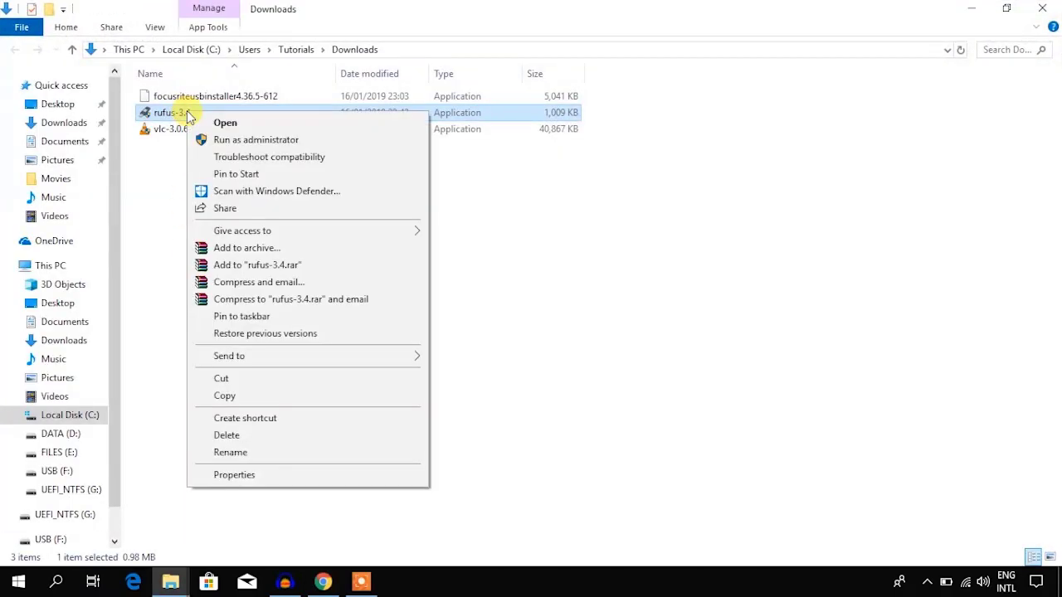
{"action": "left_click", "coordinate": [240, 141]}
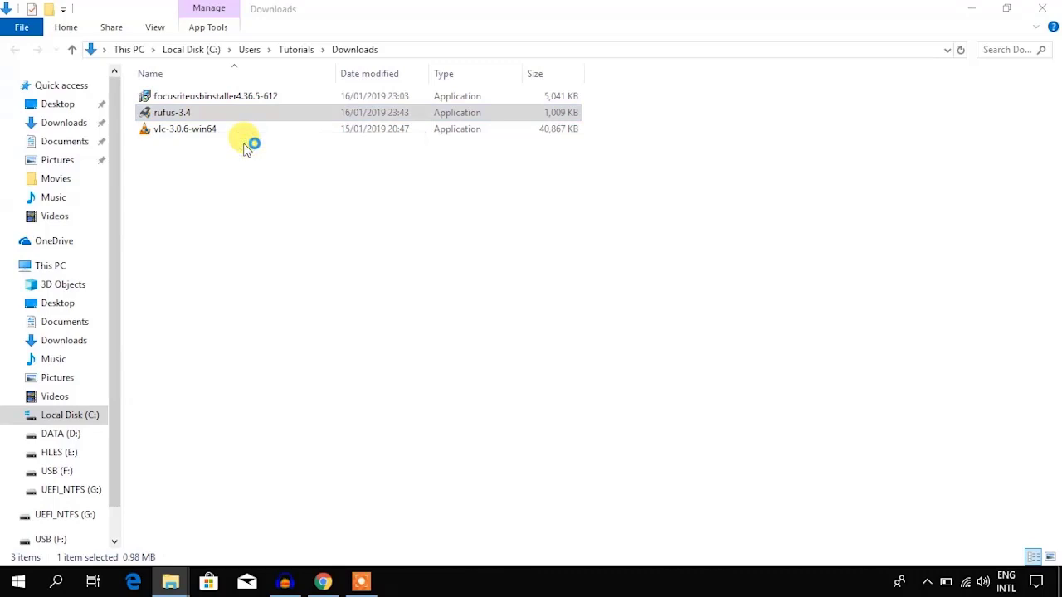
{"action": "left_click", "coordinate": [573, 307]}
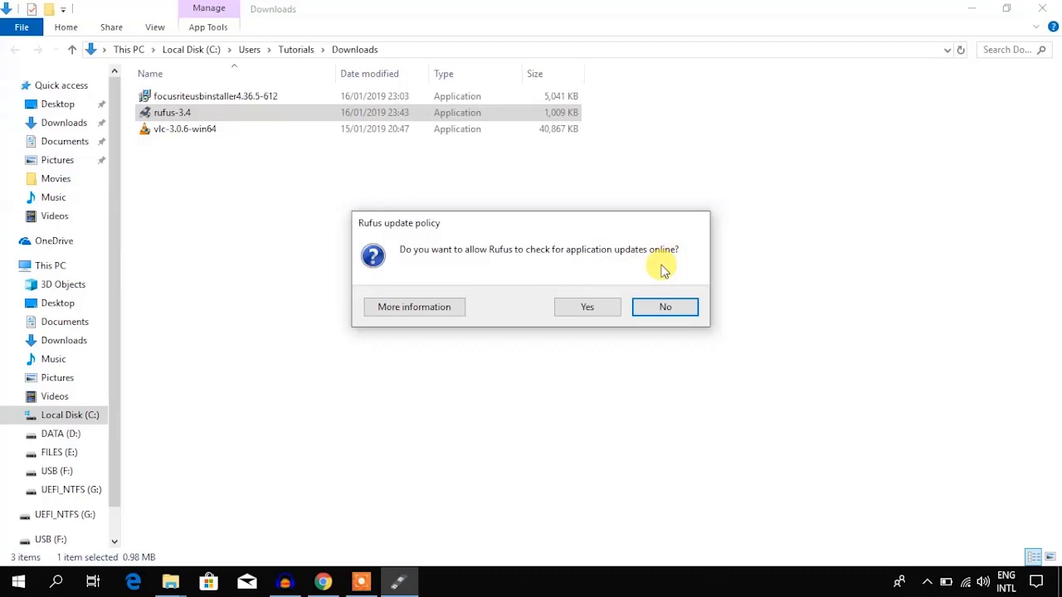
- Allow Rufus to check for updates online and minimize Explorer and Chrome
{"action": "left_click", "coordinate": [594, 301]}
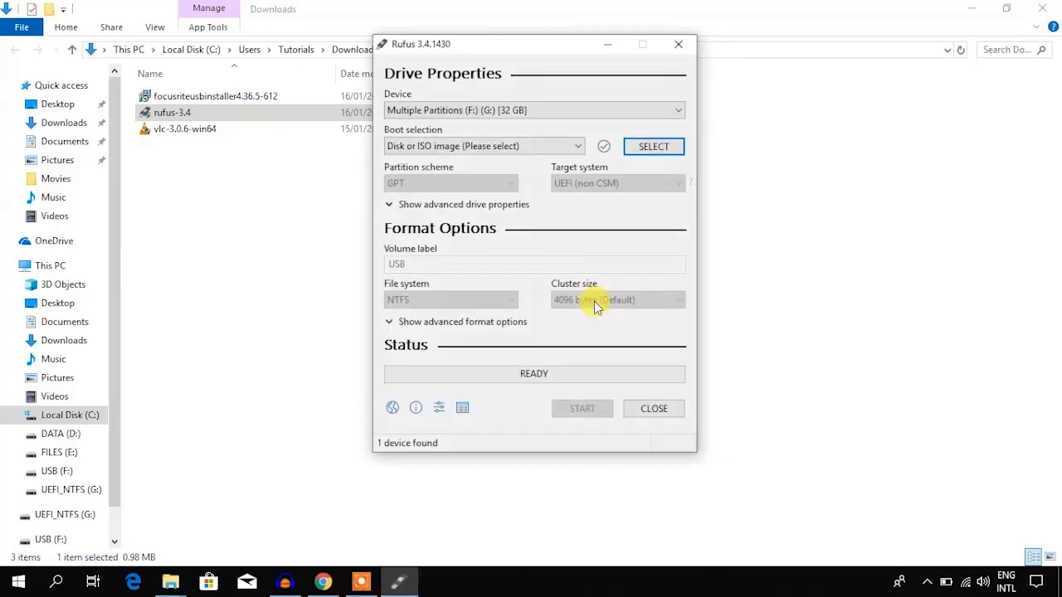
{"action": "left_click", "coordinate": [967, 10]}
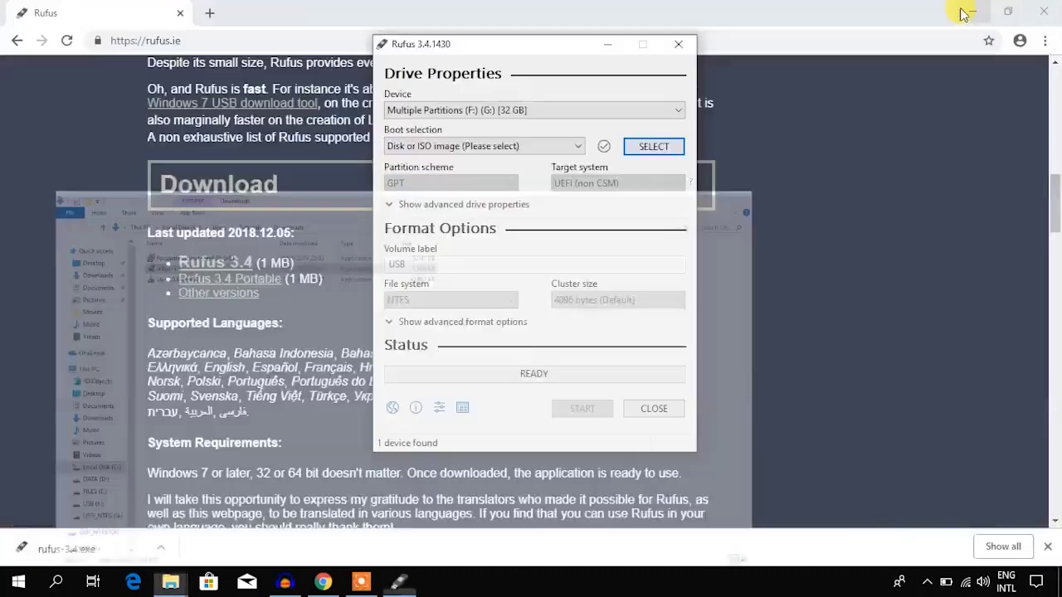
{"action": "left_click", "coordinate": [966, 10]}
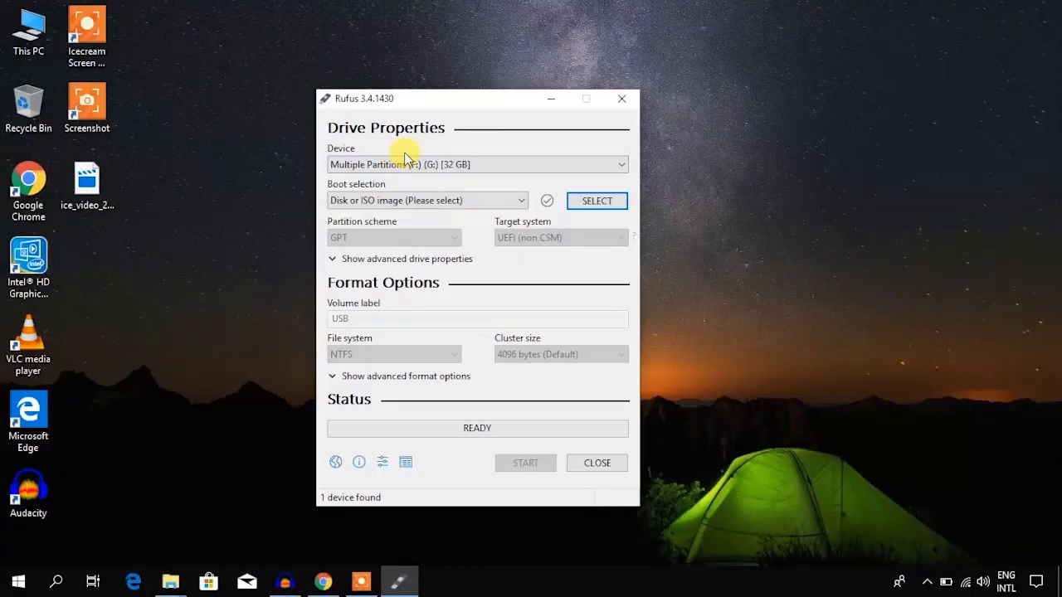
- Keep Multiple Partitions (F:) (G:) [32 GB] as the Rufus target device
{"action": "left_click", "coordinate": [357, 165]}
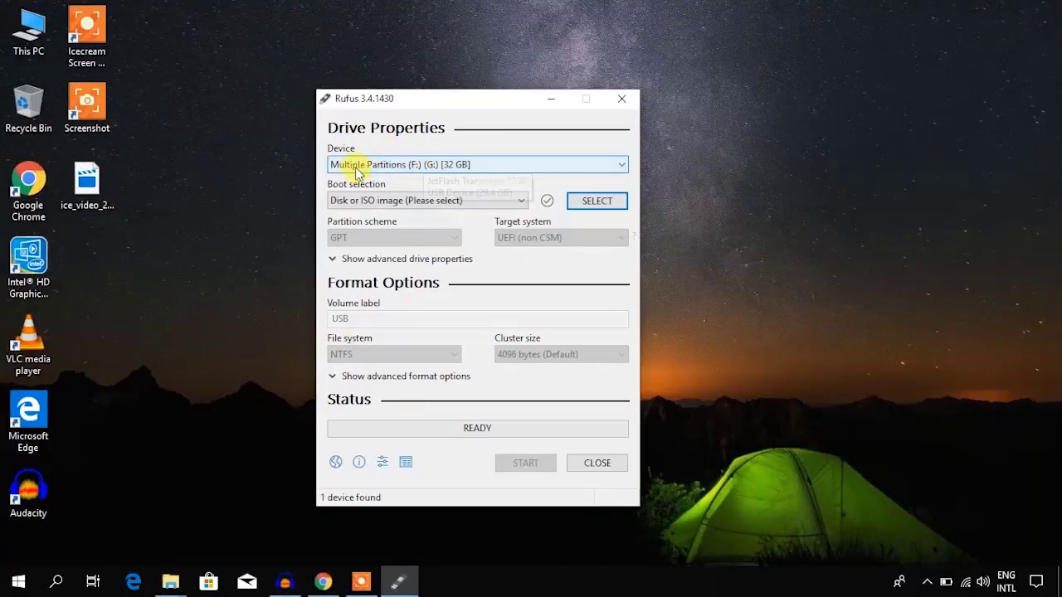
{"action": "left_click", "coordinate": [358, 165]}
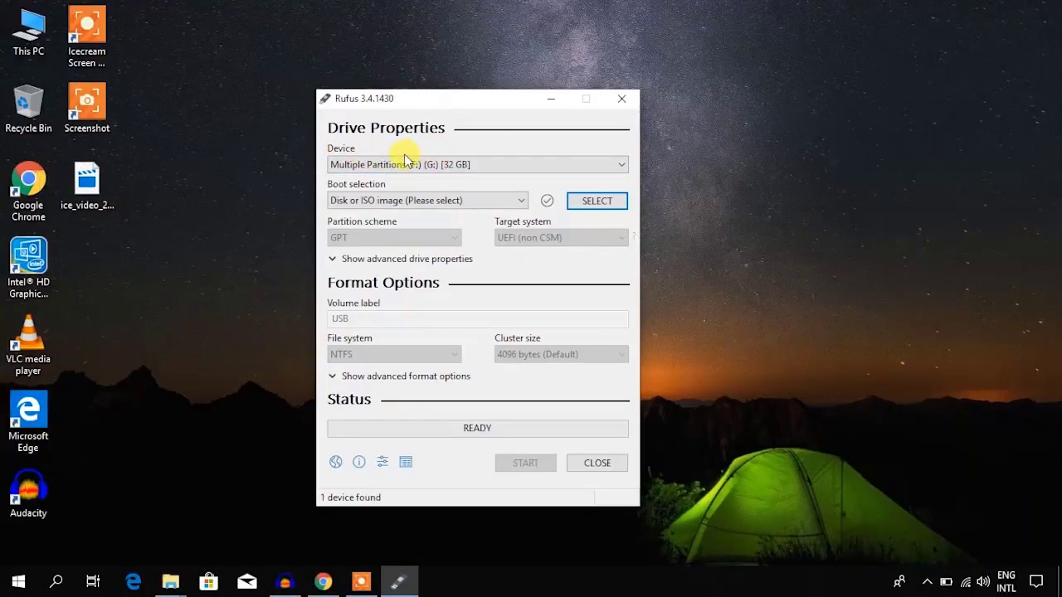
{"action": "left_click", "coordinate": [538, 165]}
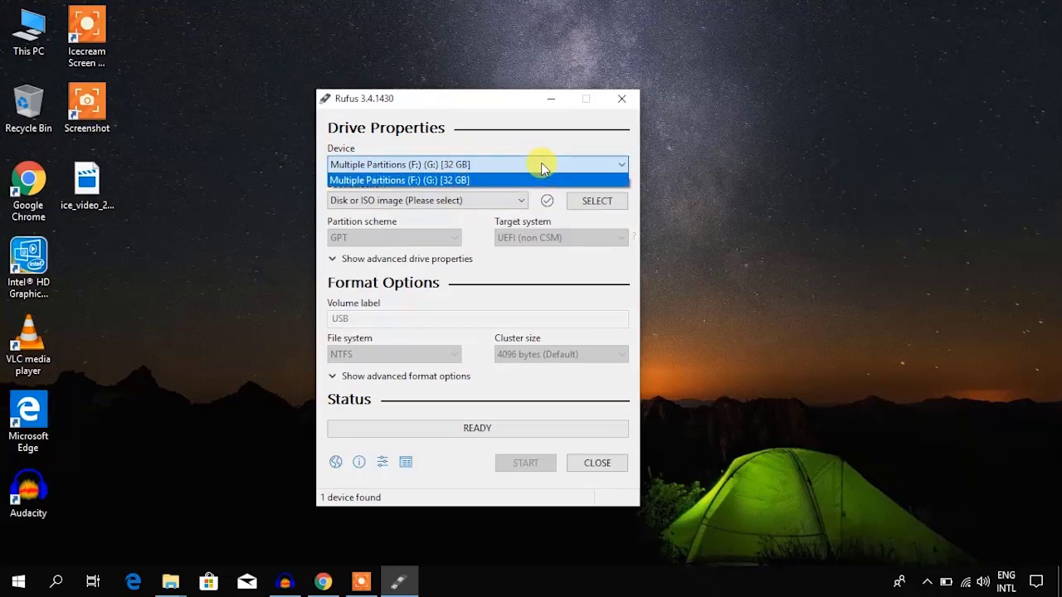
{"action": "left_click", "coordinate": [541, 165]}
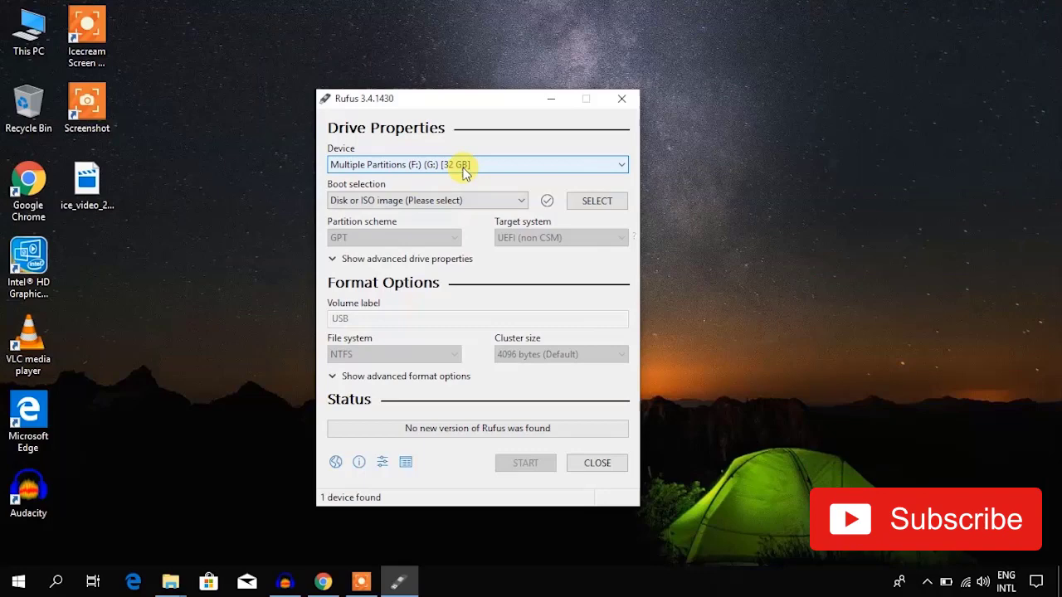
{"action": "left_click", "coordinate": [245, 189]}
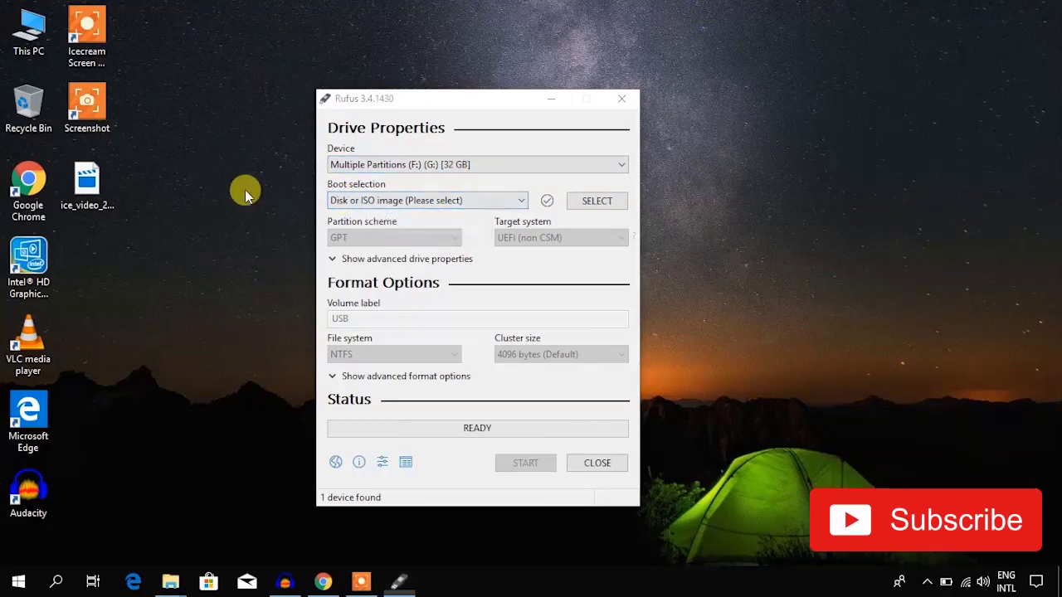
- Open DATA (D:) in a maximized This PC window to locate the Win10_1809Oct ISO, then return to Rufus
{"action": "double_click", "coordinate": [48, 37]}
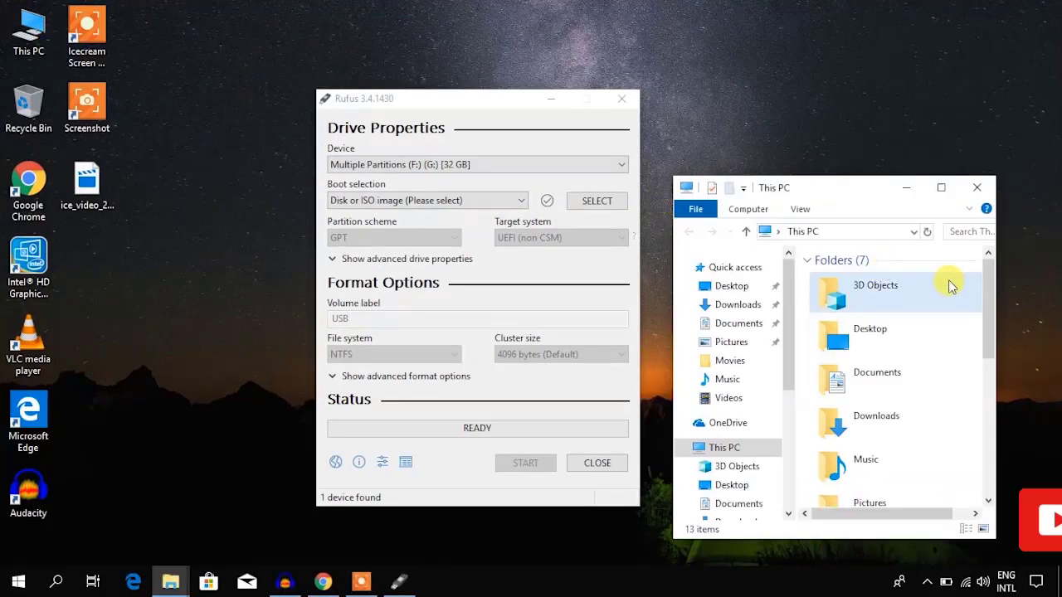
{"action": "left_click", "coordinate": [940, 188]}
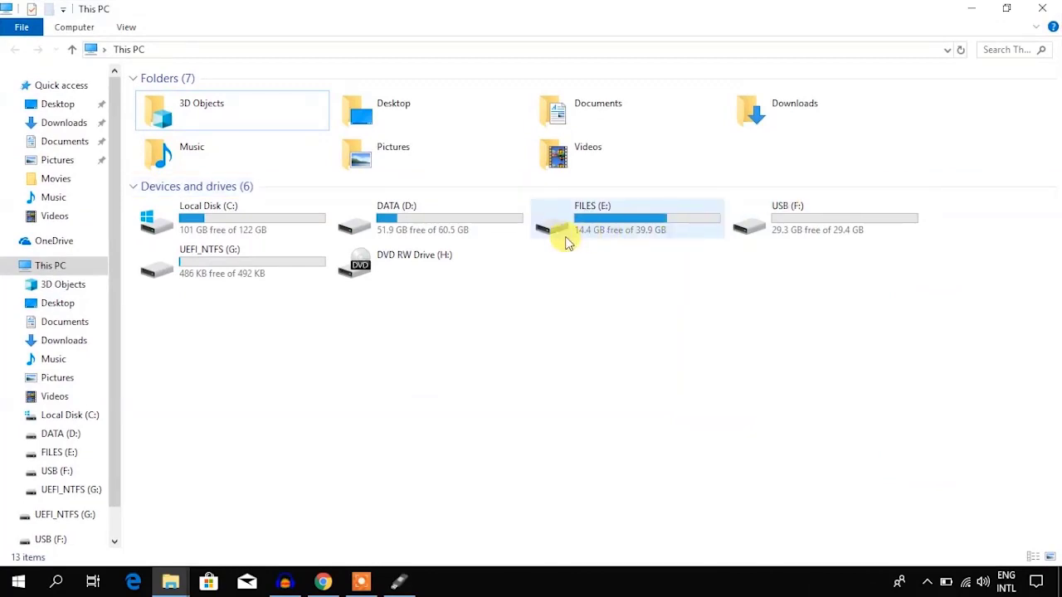
{"action": "double_click", "coordinate": [564, 237]}
{"action": "left_click", "coordinate": [249, 137]}
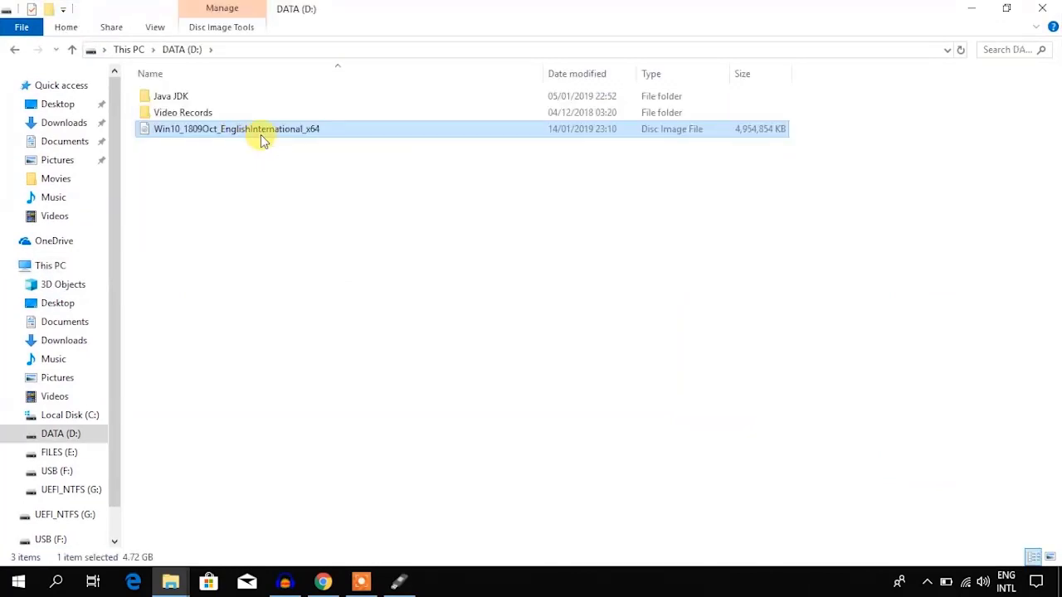
{"action": "left_click", "coordinate": [399, 578]}
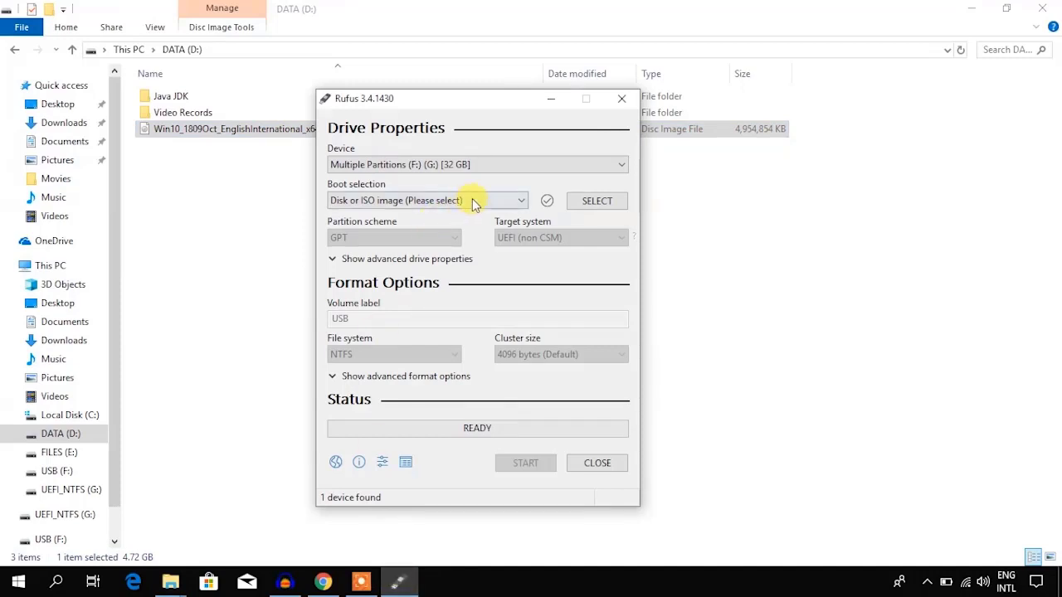
- Select Win10_1809Oct_EnglishInternational_x64.iso from DATA (D:) as the Rufus boot image
{"action": "left_click", "coordinate": [603, 205]}
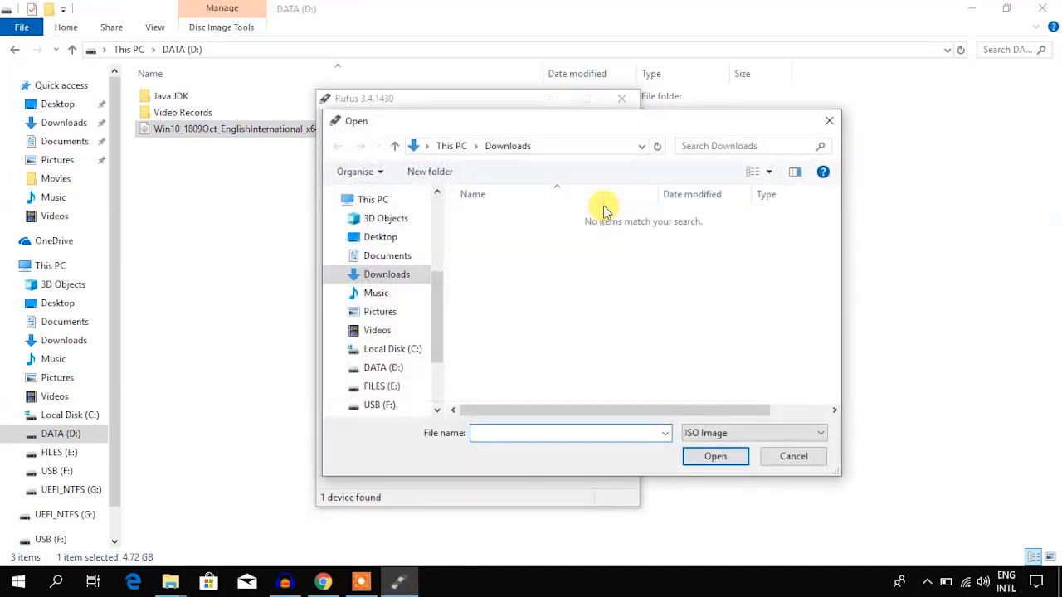
{"action": "left_click", "coordinate": [384, 367]}
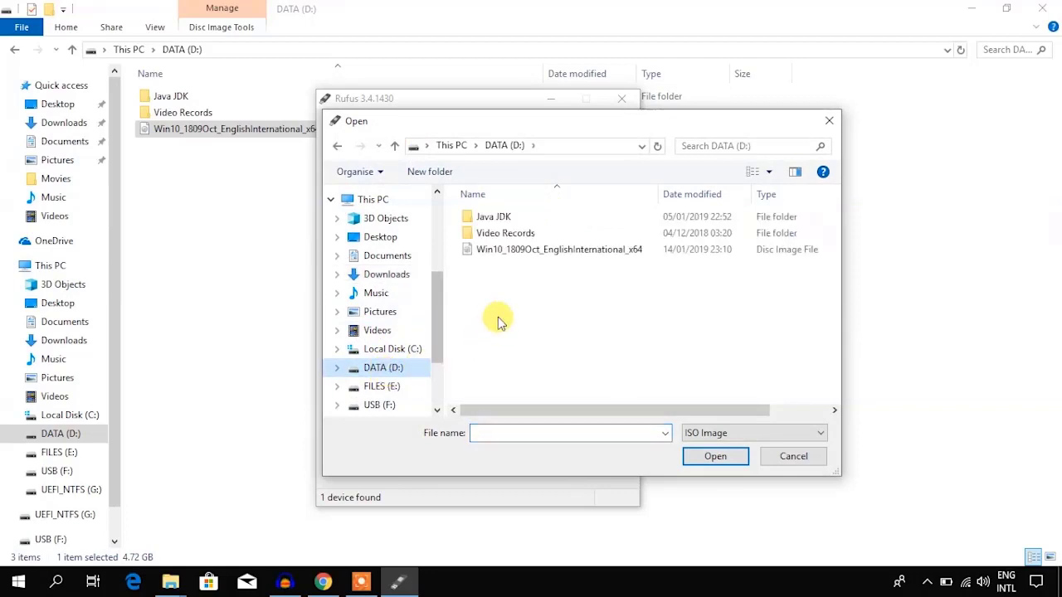
{"action": "double_click", "coordinate": [534, 250]}
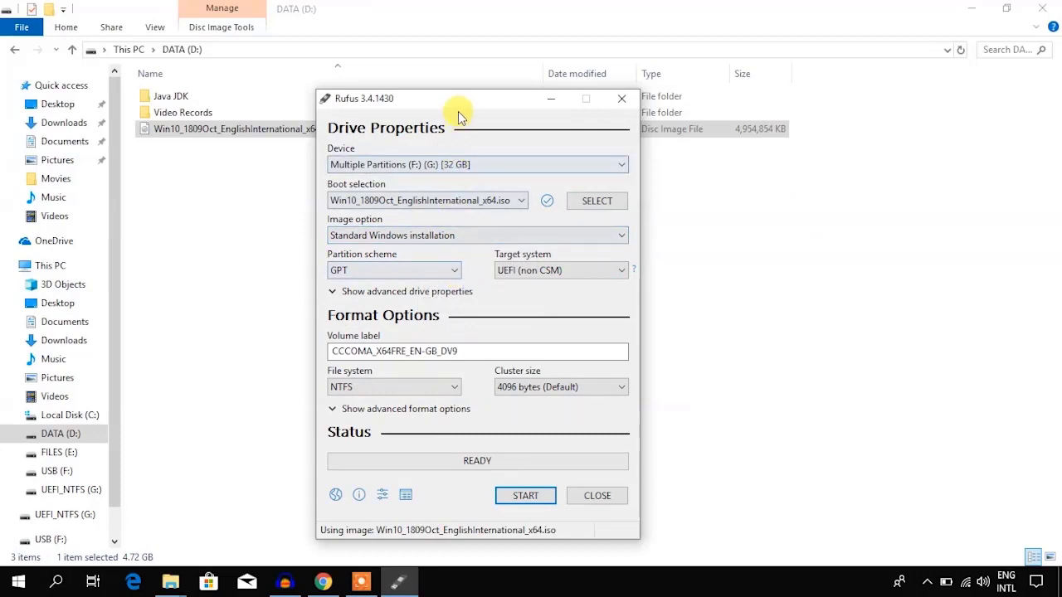
{"action": "left_click_drag", "start_coordinate": [461, 108], "coordinate": [431, 62]}
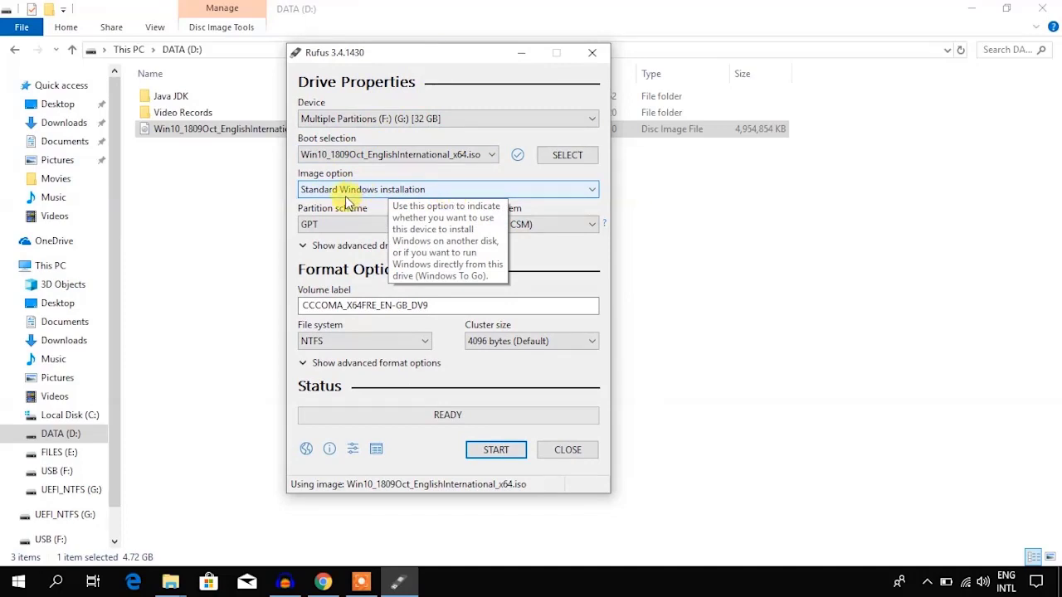
{"action": "left_click", "coordinate": [382, 191]}
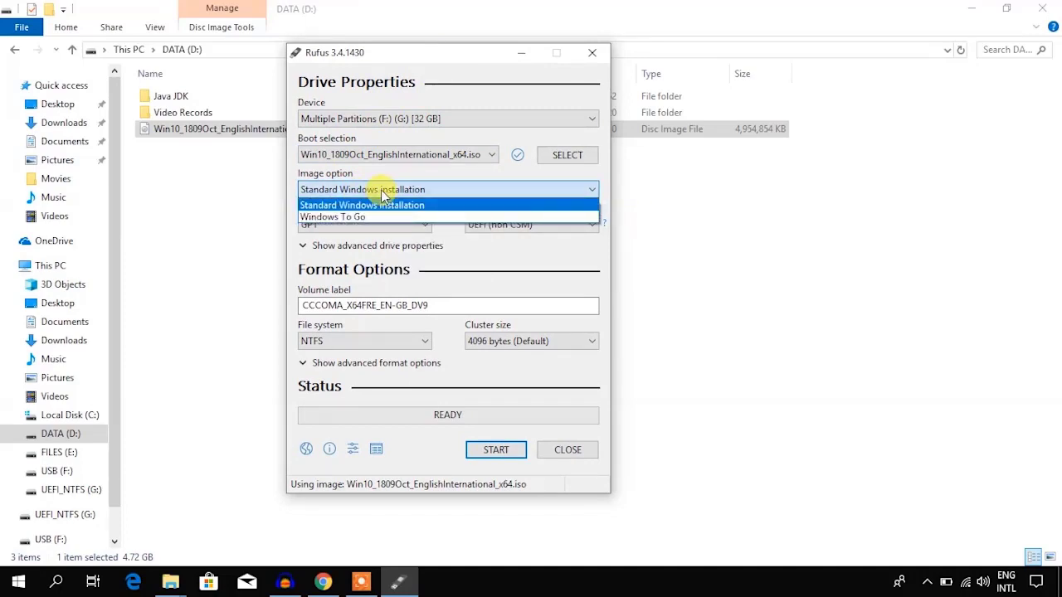
{"action": "left_click", "coordinate": [383, 192]}
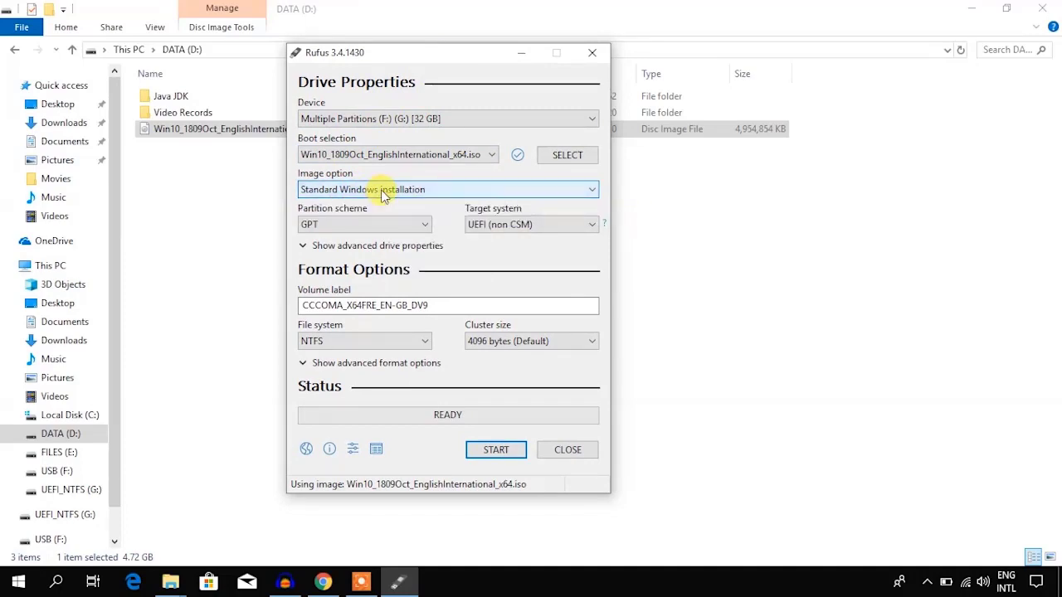
{"action": "left_click", "coordinate": [382, 233]}
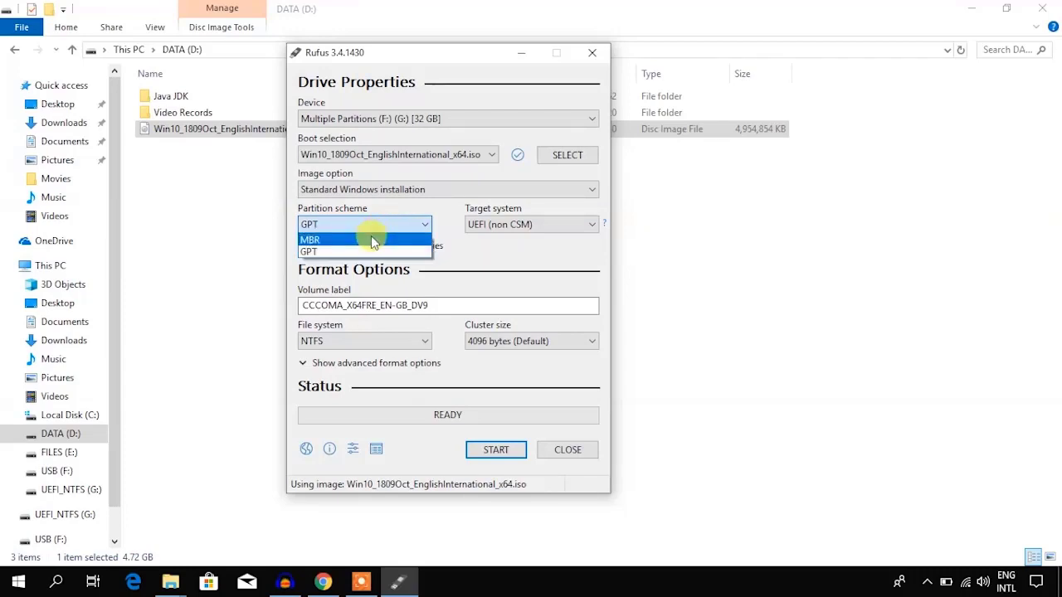
{"action": "left_click", "coordinate": [371, 238]}
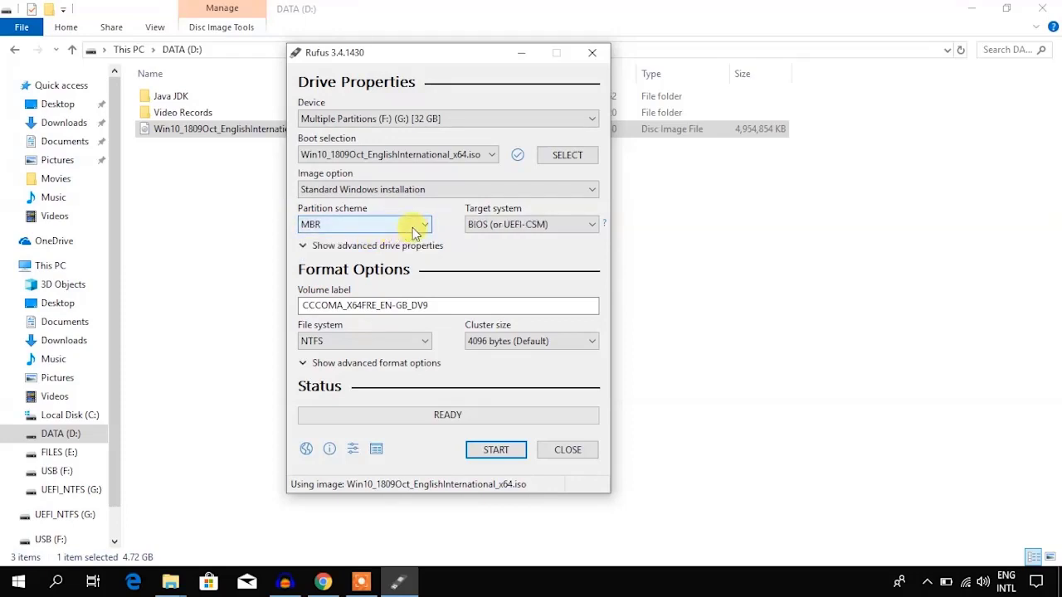
{"action": "left_click", "coordinate": [416, 233]}
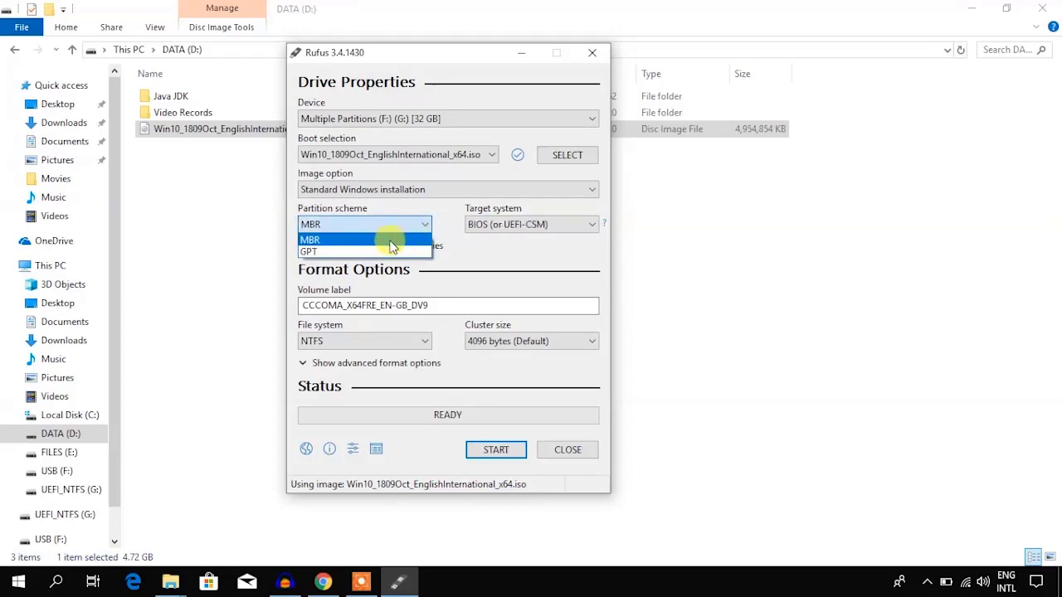
{"action": "left_click", "coordinate": [386, 251]}
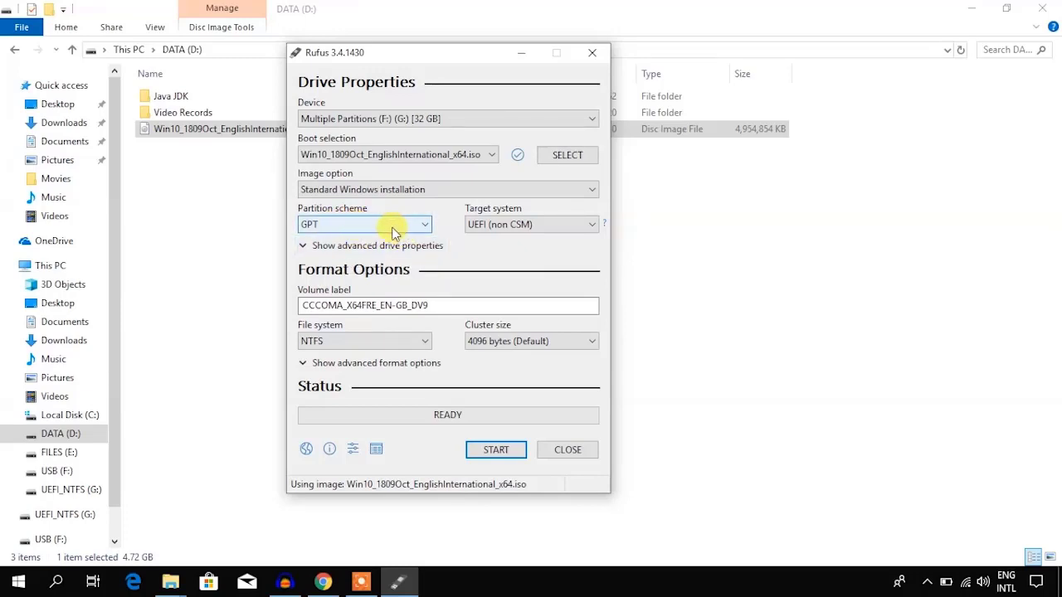
- Minimize File Explorer and launch Computer Management via Manage on the This PC desktop icon
{"action": "left_click", "coordinate": [972, 8]}
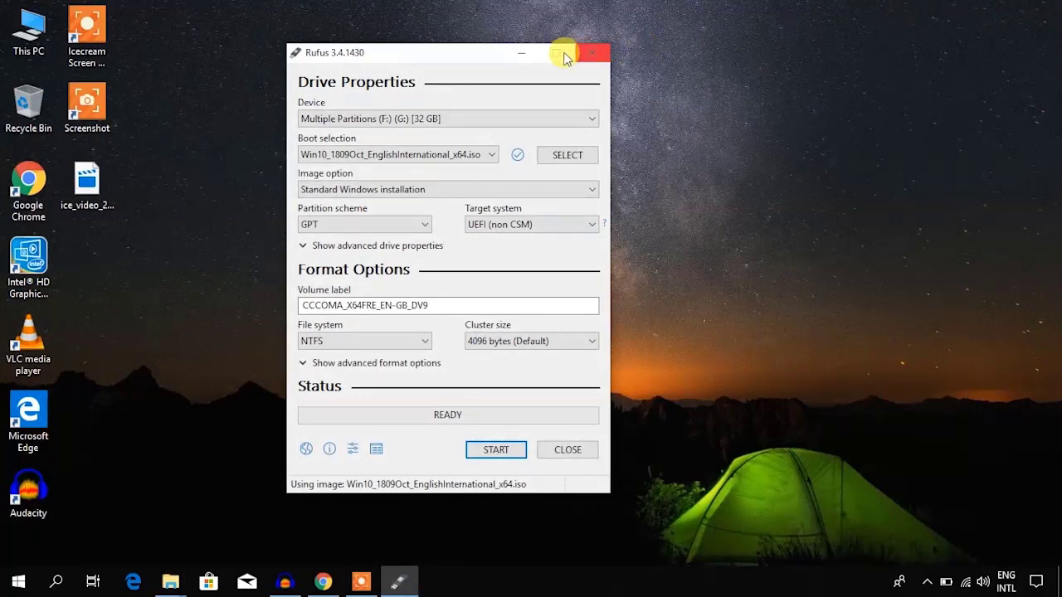
{"action": "left_click", "coordinate": [34, 40]}
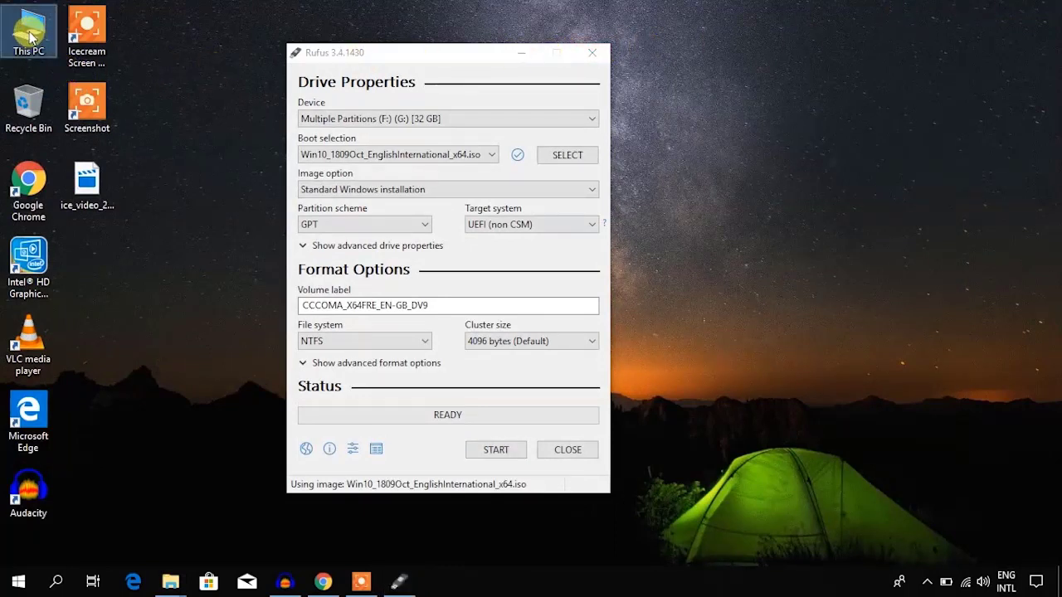
{"action": "right_click", "coordinate": [32, 37]}
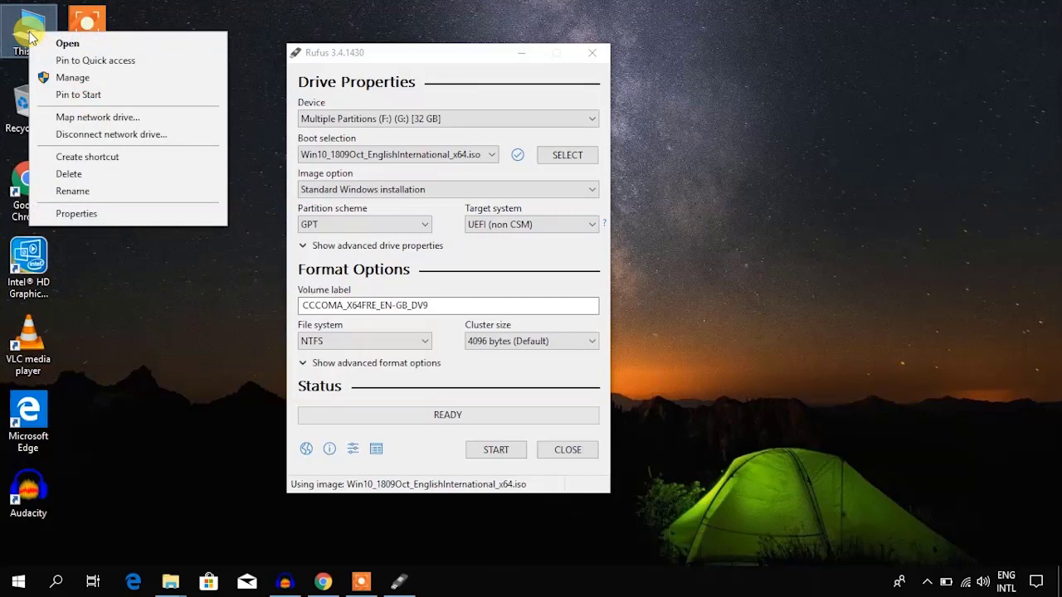
{"action": "left_click", "coordinate": [73, 78]}
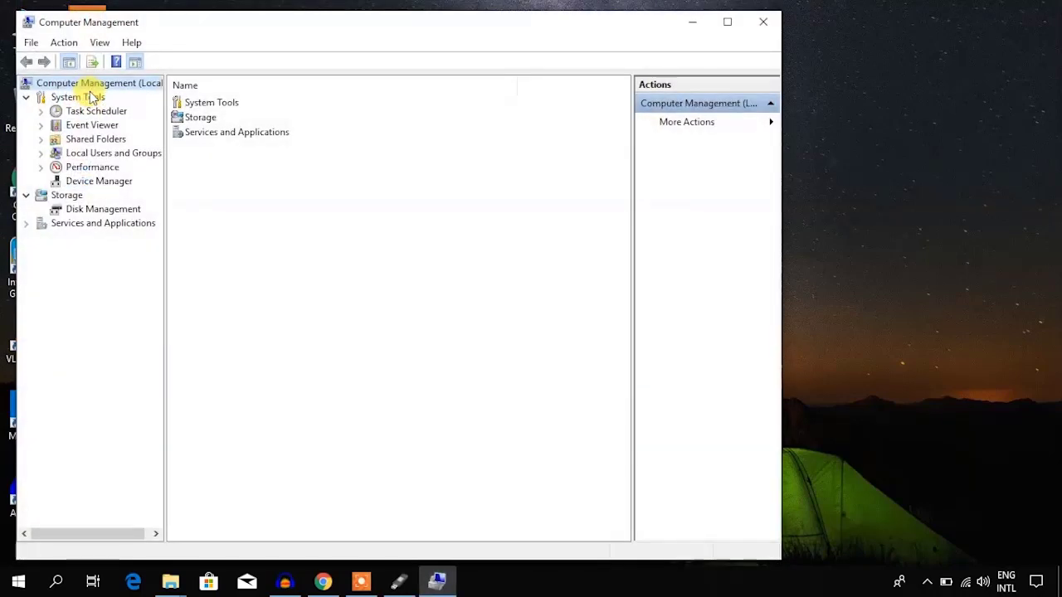
- In Disk Management, check Disk 0's Volumes properties show GPT partition style, then close them
{"action": "left_click", "coordinate": [103, 212]}
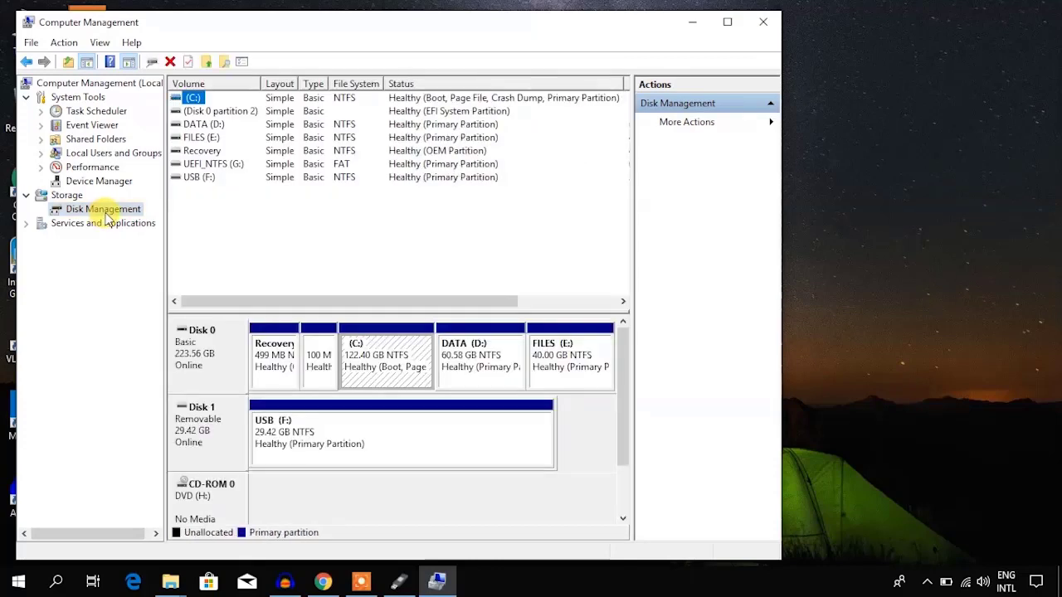
{"action": "left_click", "coordinate": [214, 366]}
{"action": "right_click", "coordinate": [214, 366]}
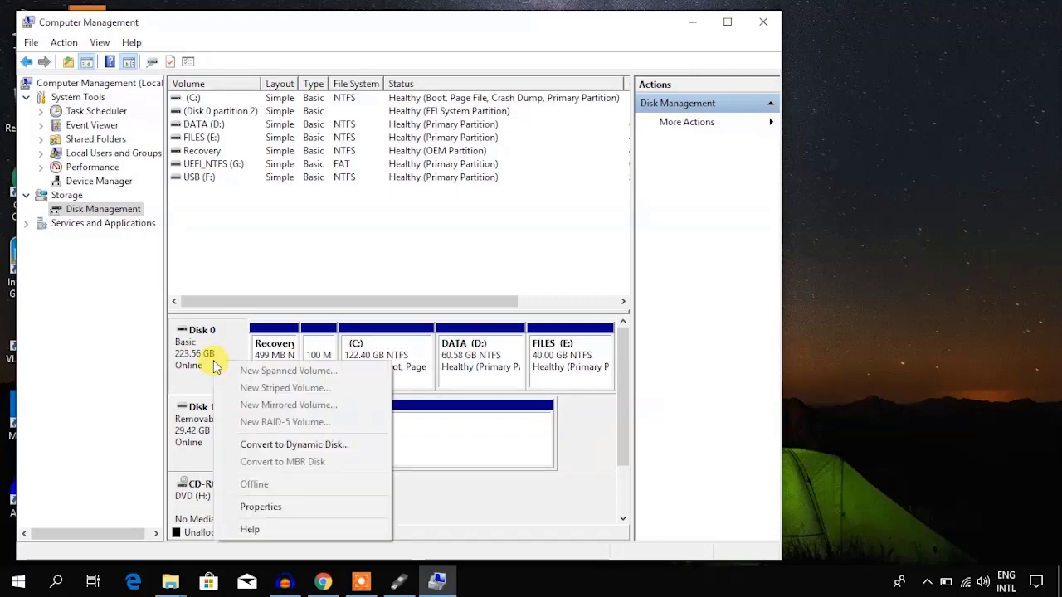
{"action": "left_click", "coordinate": [259, 506]}
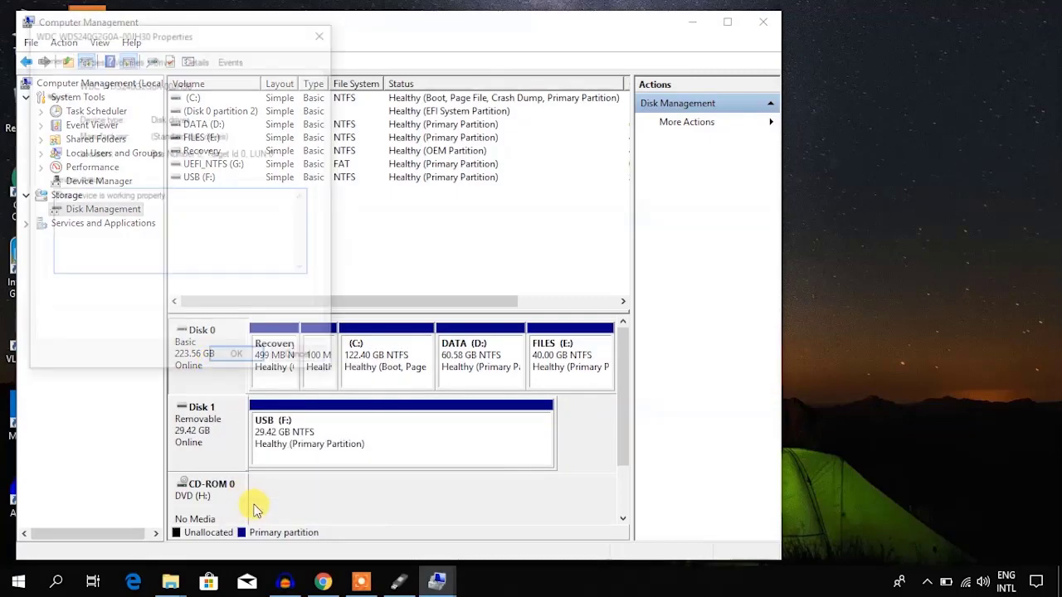
{"action": "left_click", "coordinate": [128, 60]}
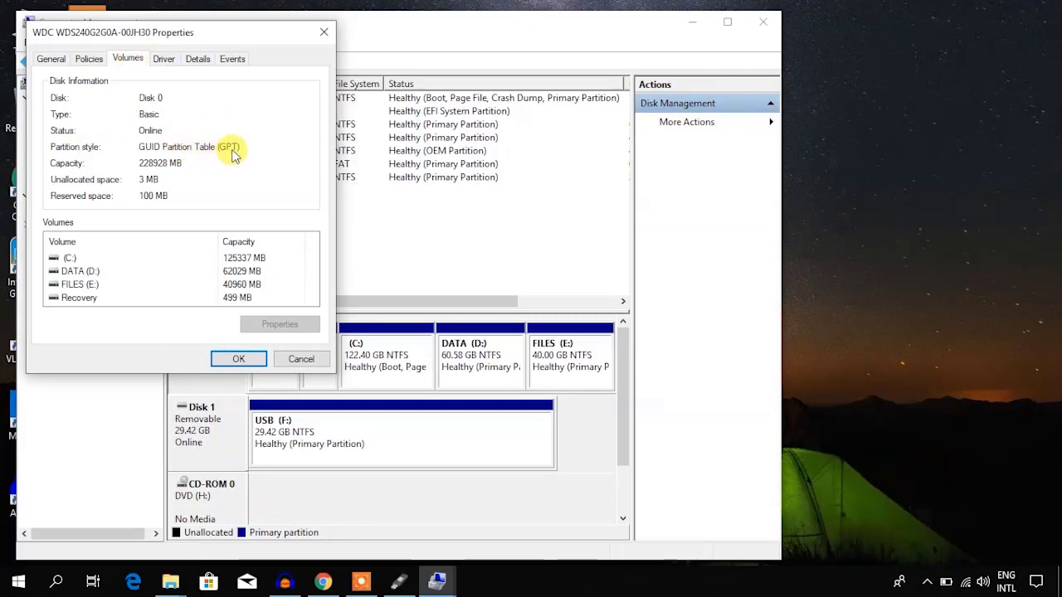
{"action": "left_click", "coordinate": [324, 31]}
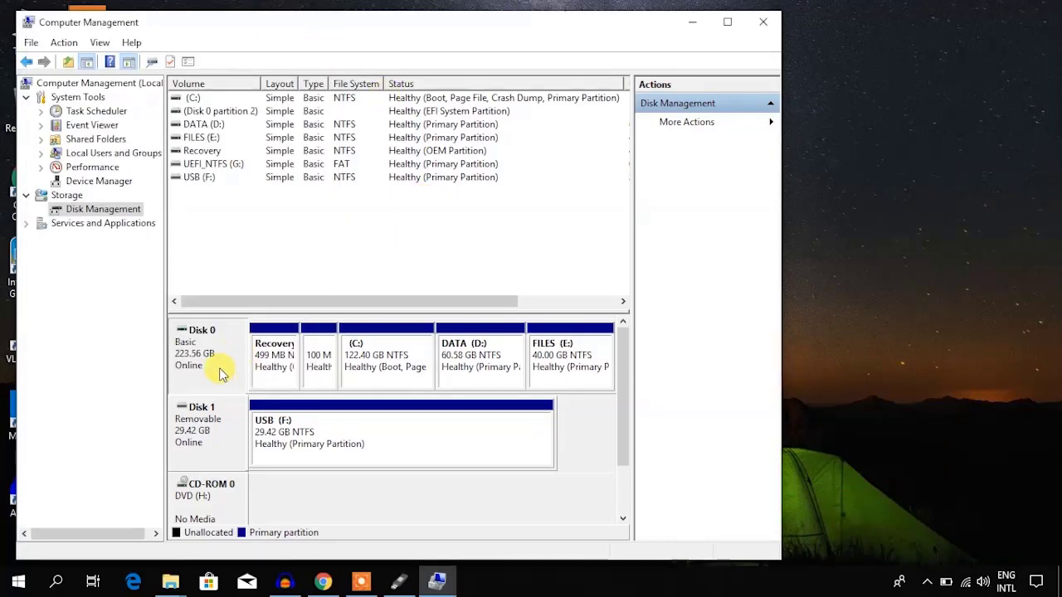
- Start writing the Windows 10 ISO to the 32 GB USB and confirm erasing its data
{"action": "left_click", "coordinate": [692, 22]}
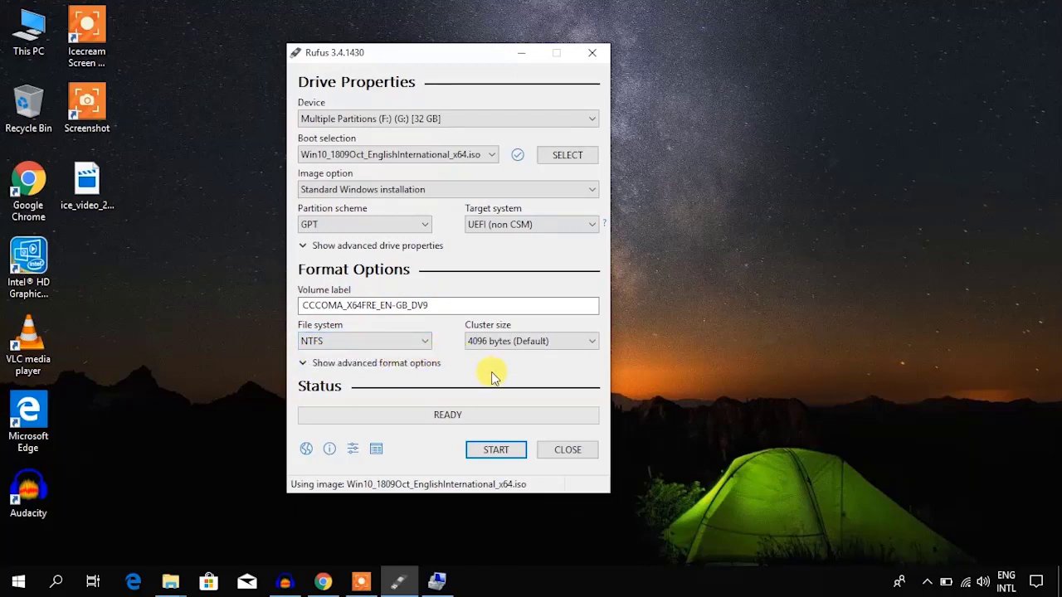
{"action": "left_click", "coordinate": [491, 455]}
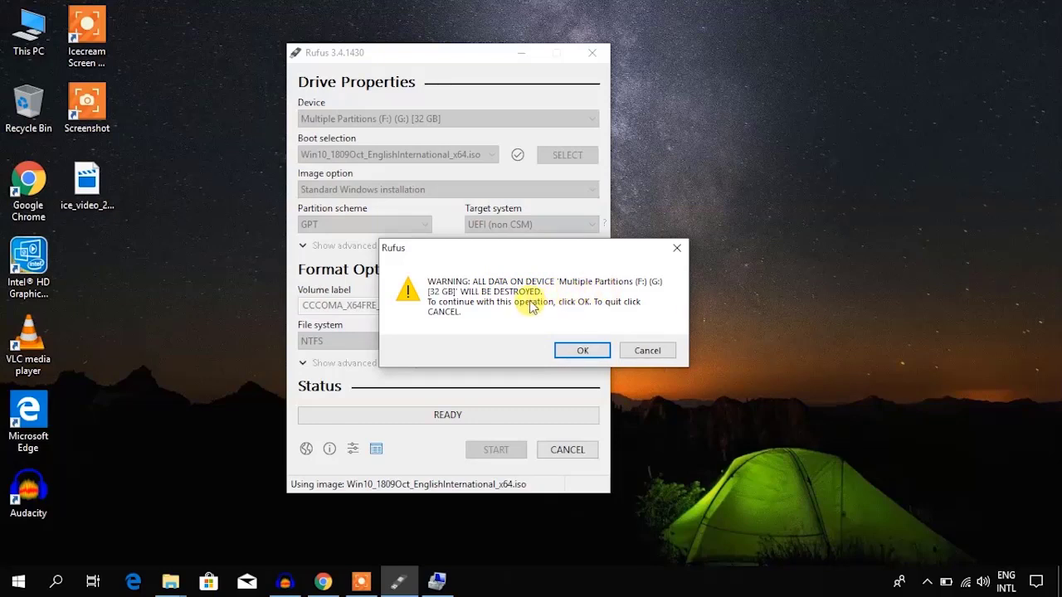
{"action": "left_click", "coordinate": [584, 350]}
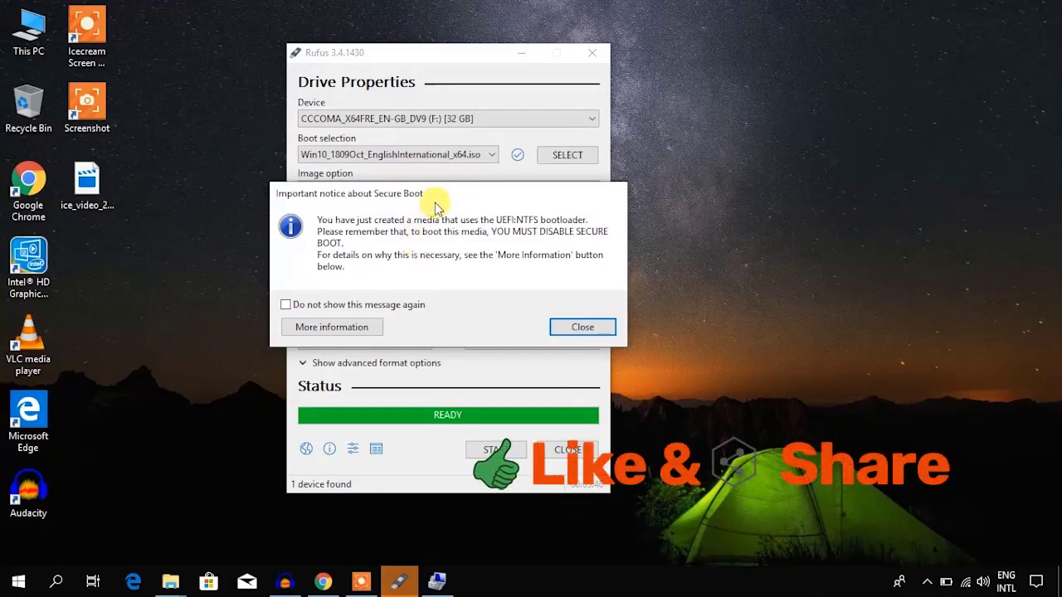
- Dismiss the Secure Boot notice and exit Rufus
{"action": "left_click", "coordinate": [581, 330]}
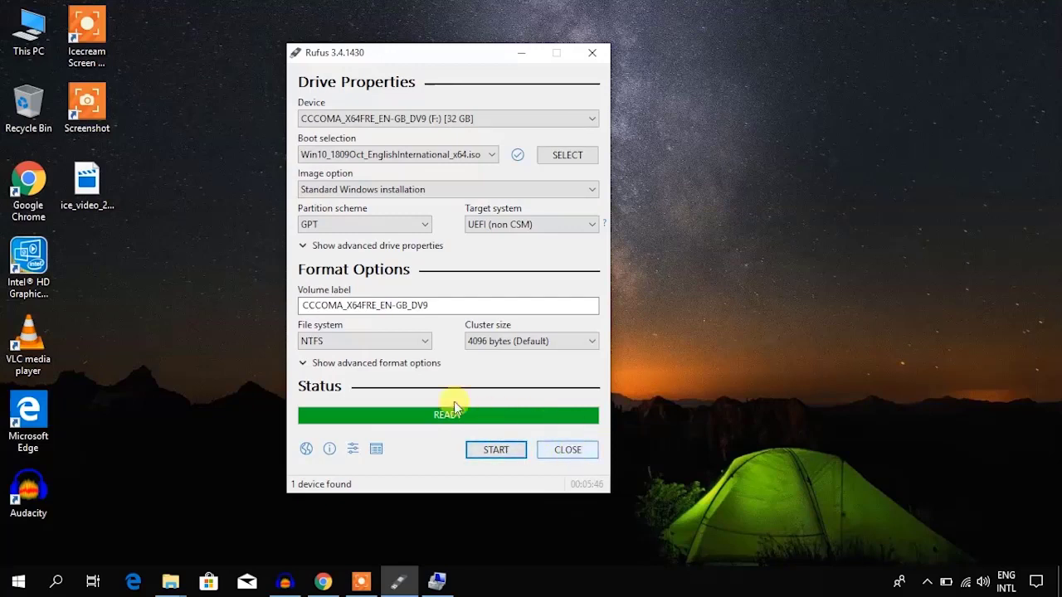
{"action": "left_click", "coordinate": [572, 452]}
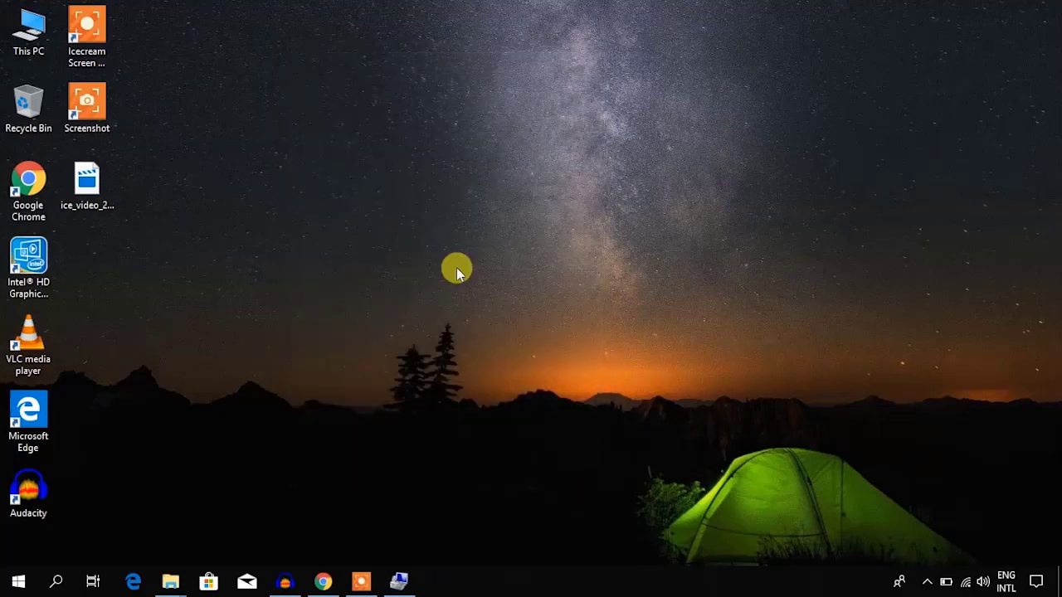
- Browse the CCCOMA_X64FRE_EN-GB_DV9 (F:) drive from This PC to confirm its Windows setup files, then return to This PC
{"action": "double_click", "coordinate": [49, 29]}
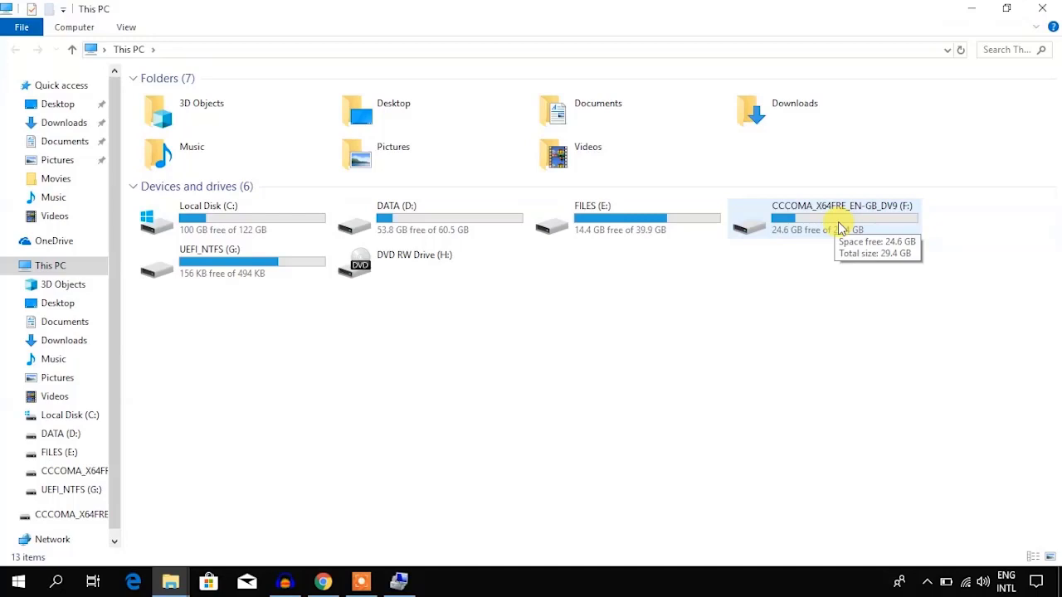
{"action": "double_click", "coordinate": [838, 221]}
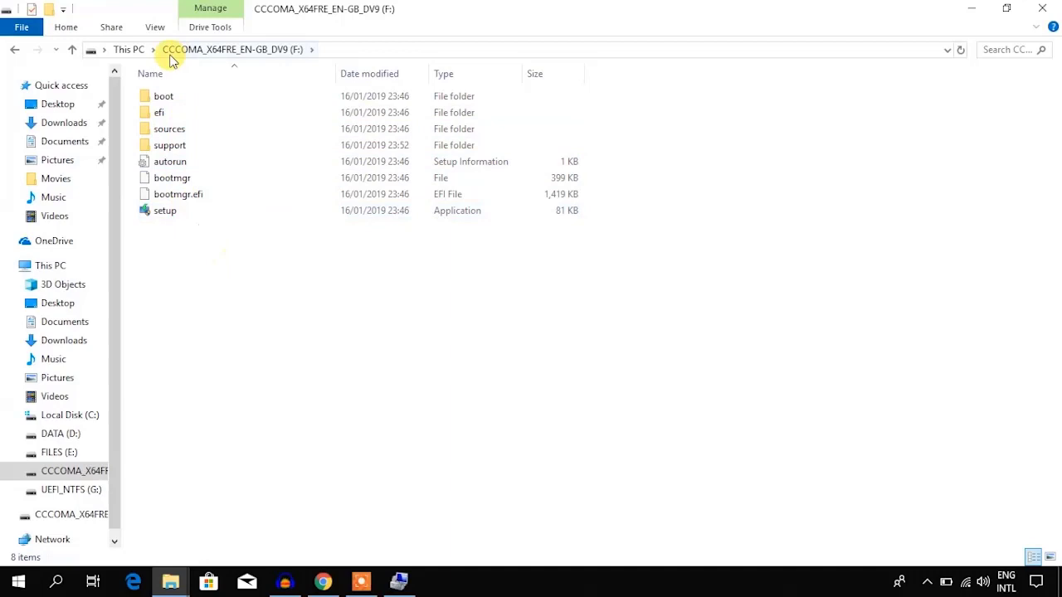
{"action": "left_click", "coordinate": [129, 50]}
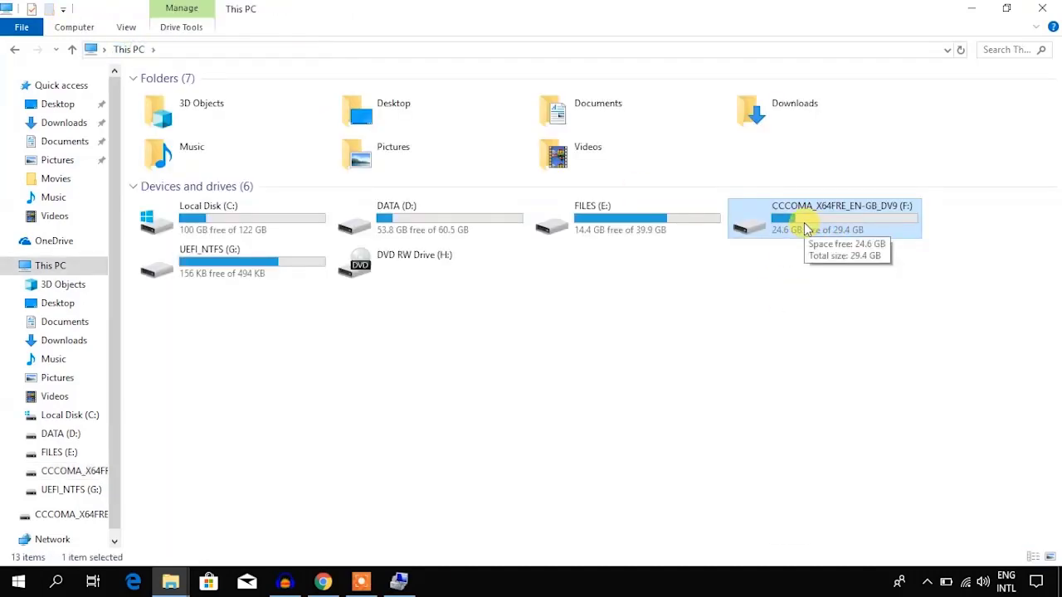
{"action": "left_click", "coordinate": [1041, 8]}
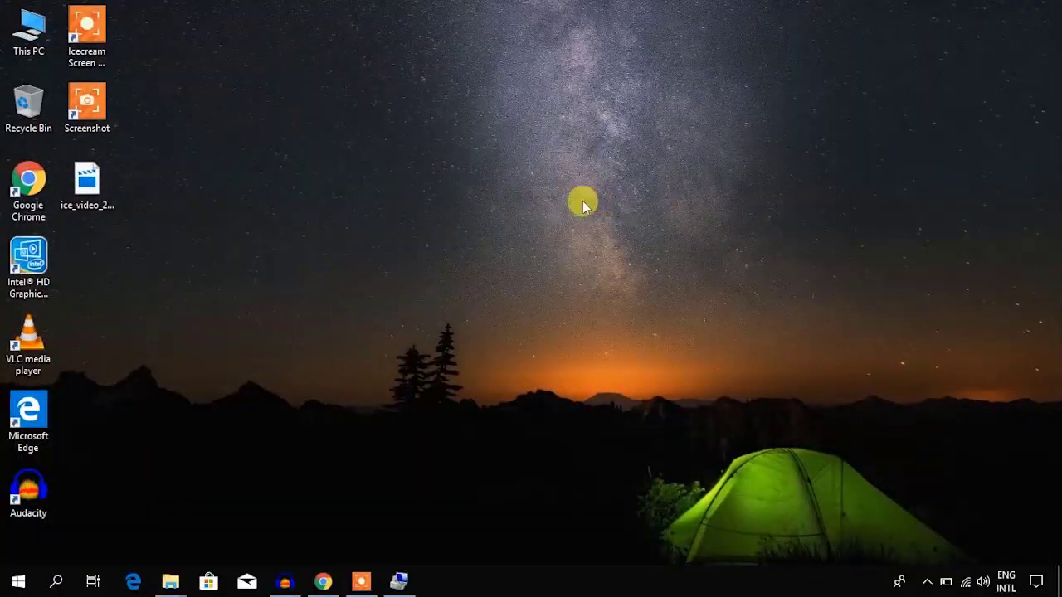
{"action": "right_click", "coordinate": [481, 142]}
{"action": "left_click", "coordinate": [505, 188]}
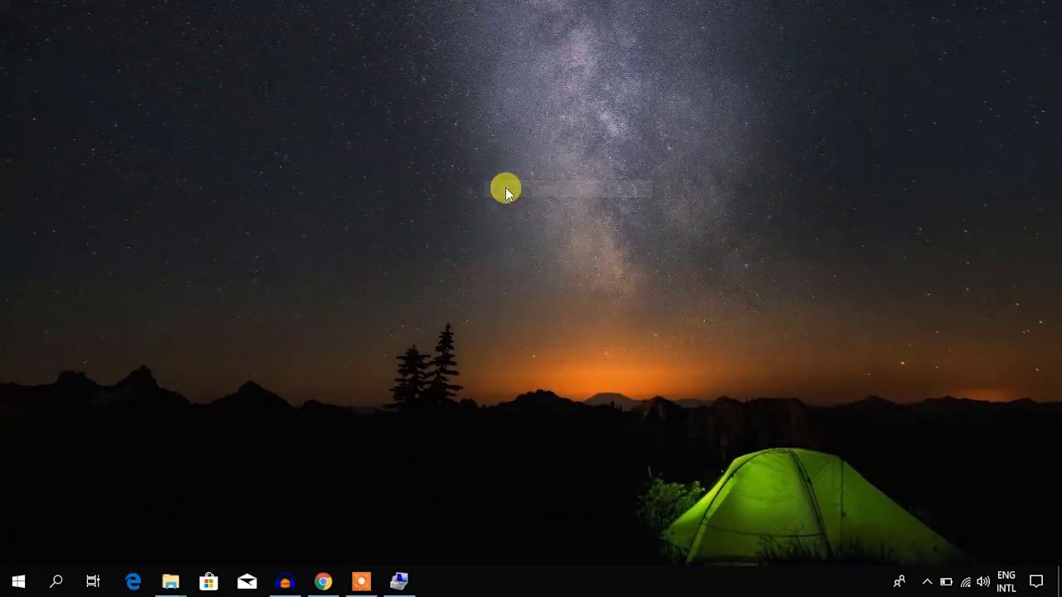